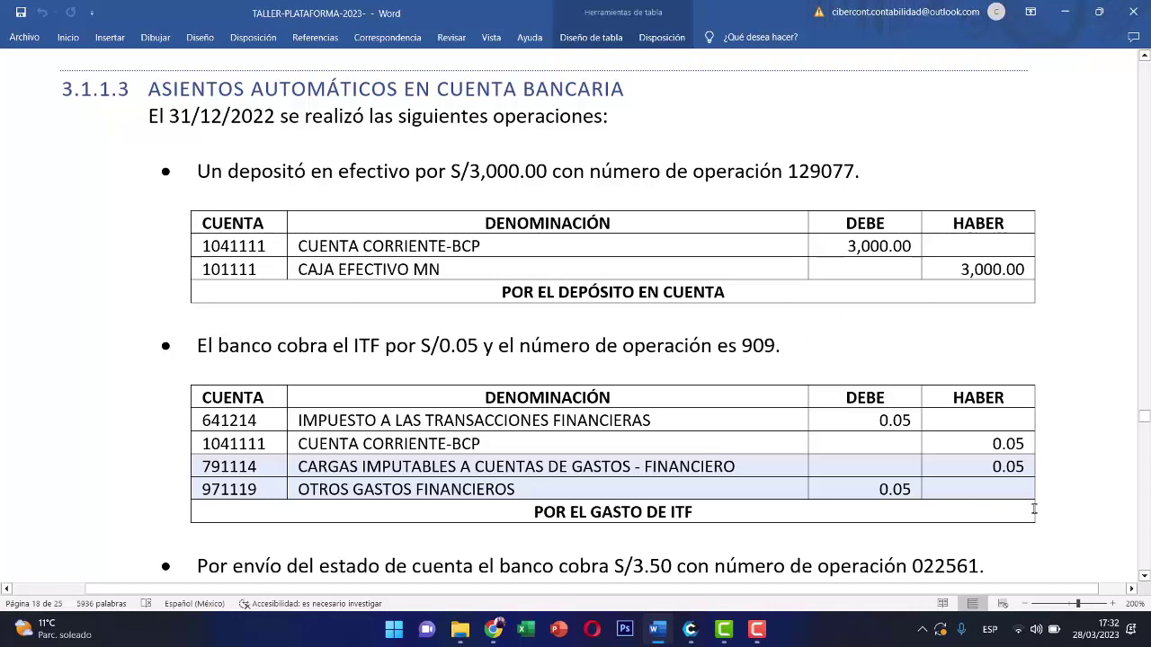
# - Scroll the Word document down to the S/3.50 statement-delivery and S/45.00 maintenance entry tables
pyautogui.click(1143, 575)
pyautogui.click(1143, 576)
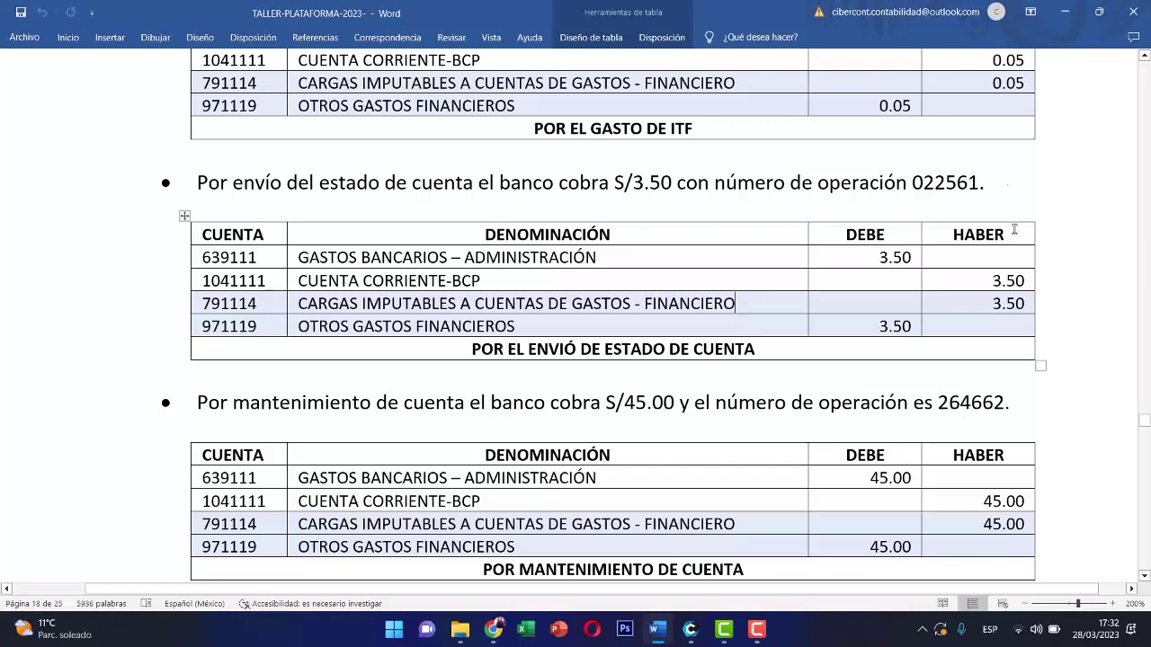
# - Switch to CiberCont's Libro diario for sub-diario 6, the BCP soles account, and show the journal templates
pyautogui.click(1066, 12)
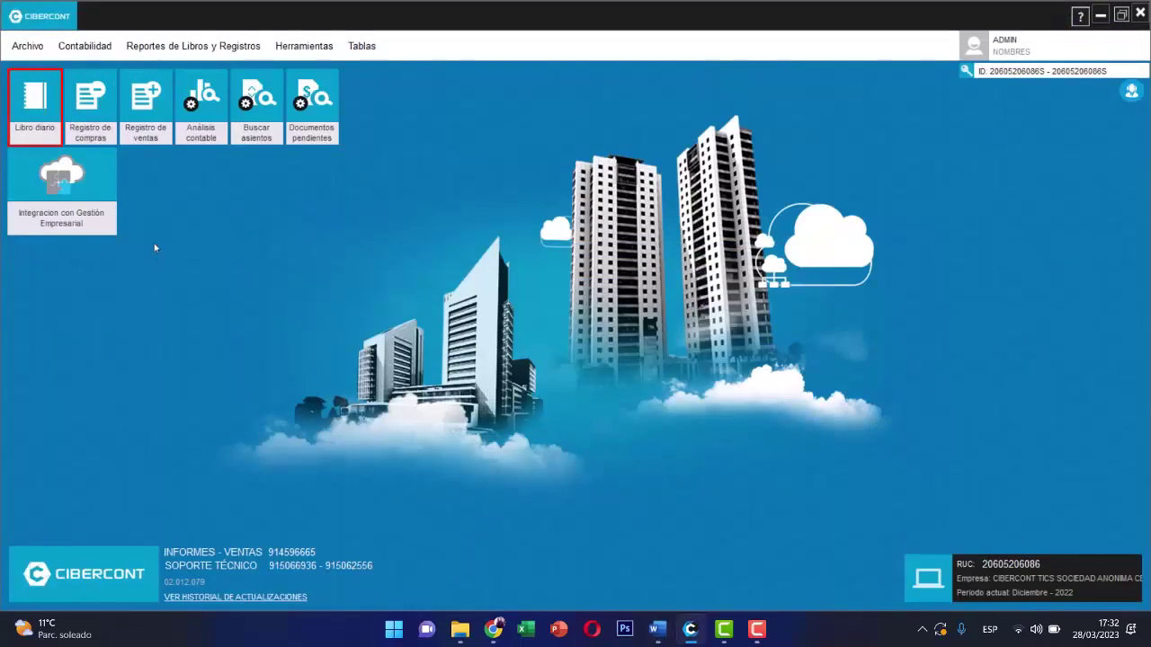
pyautogui.click(20, 111)
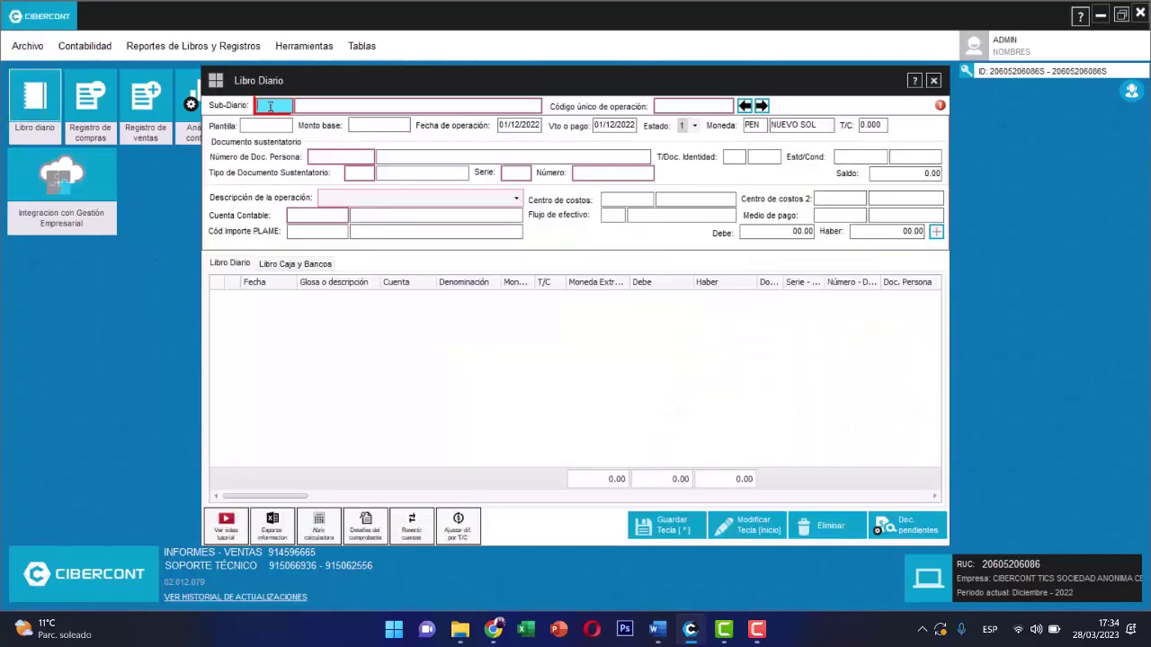
pyautogui.write('0')
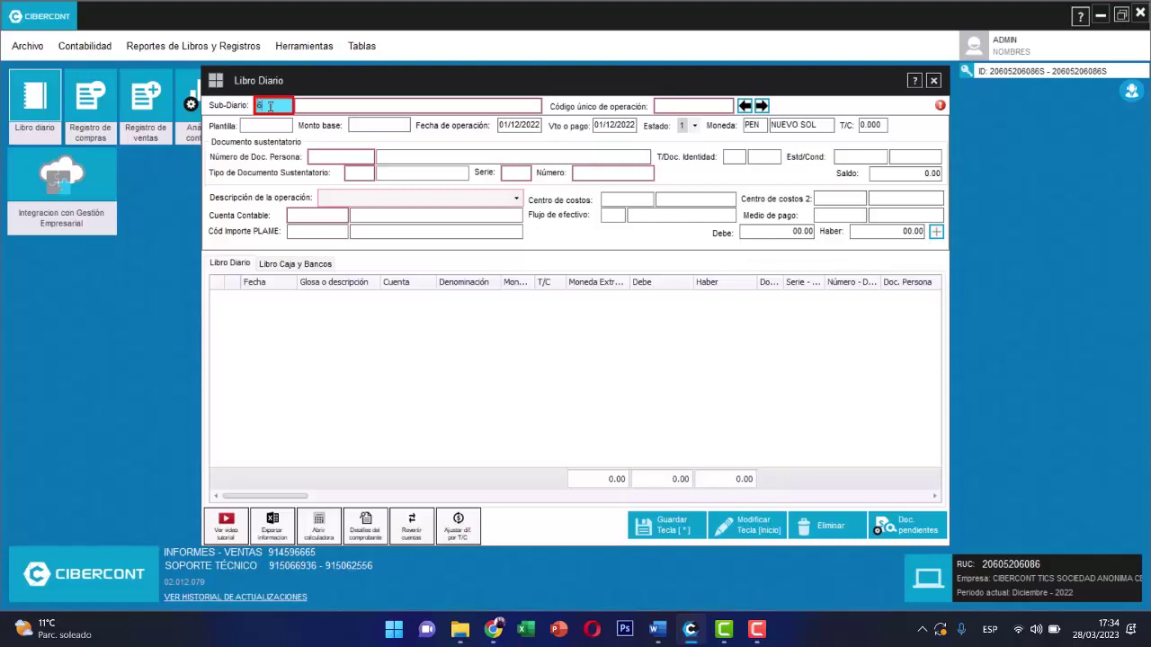
pyautogui.press('Return')
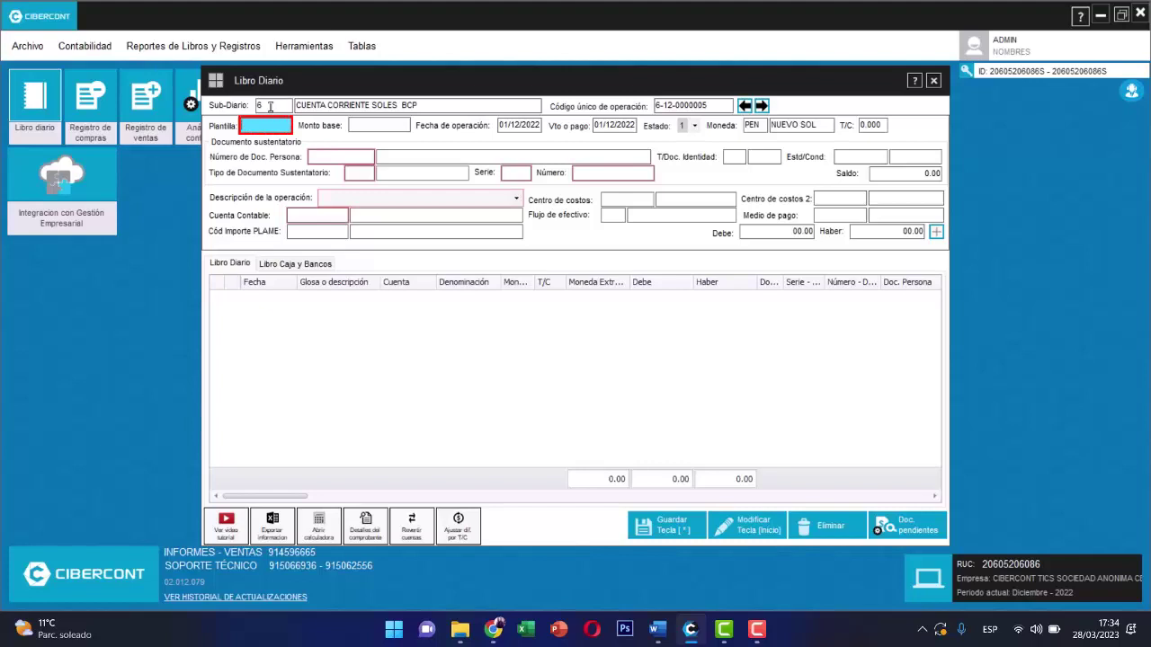
pyautogui.press('Return')
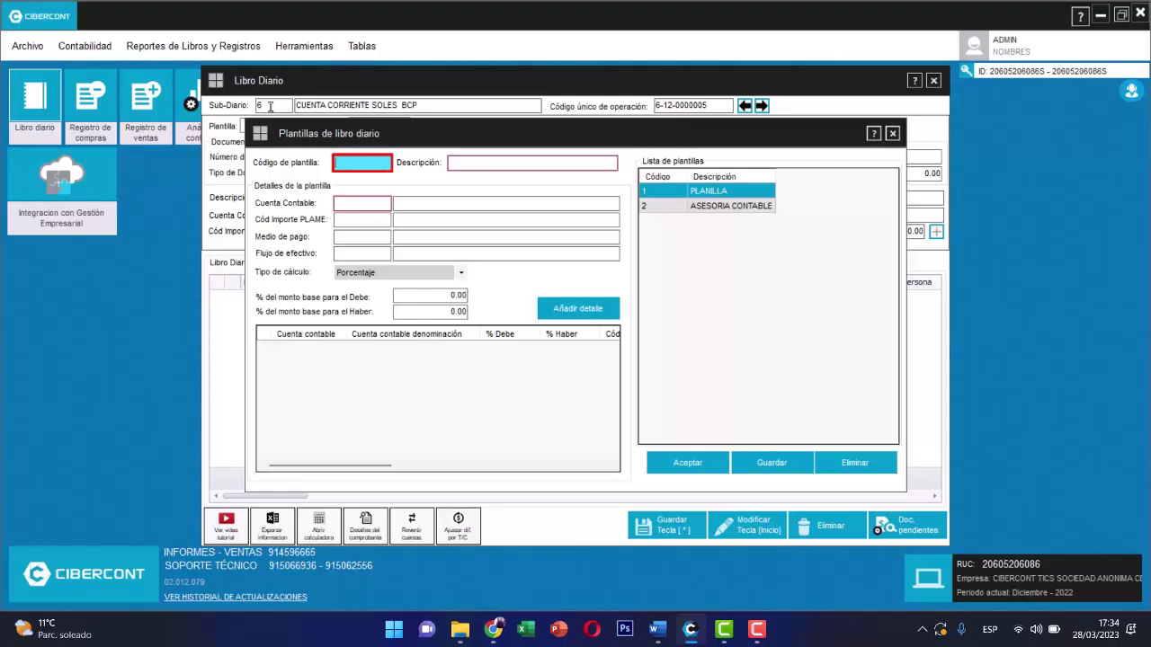
# - Create template 3 'DEPOSITO EN CUENTA' with 1041111 debited 100%, payment method 1, flow 107
pyautogui.write('3')
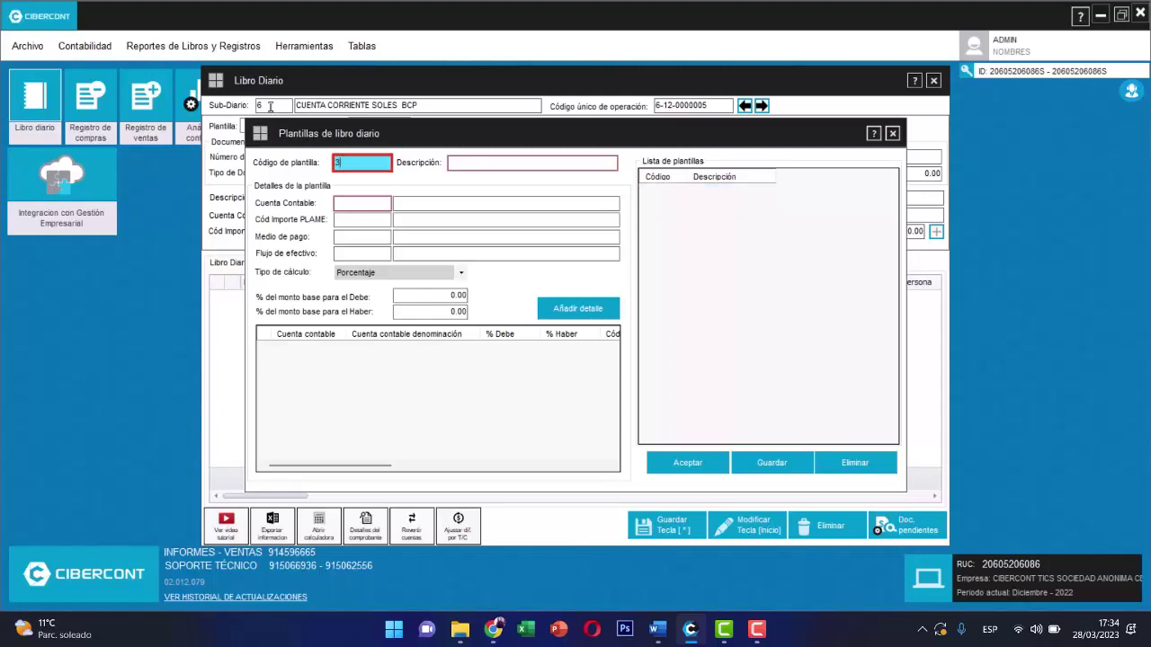
pyautogui.press('Return')
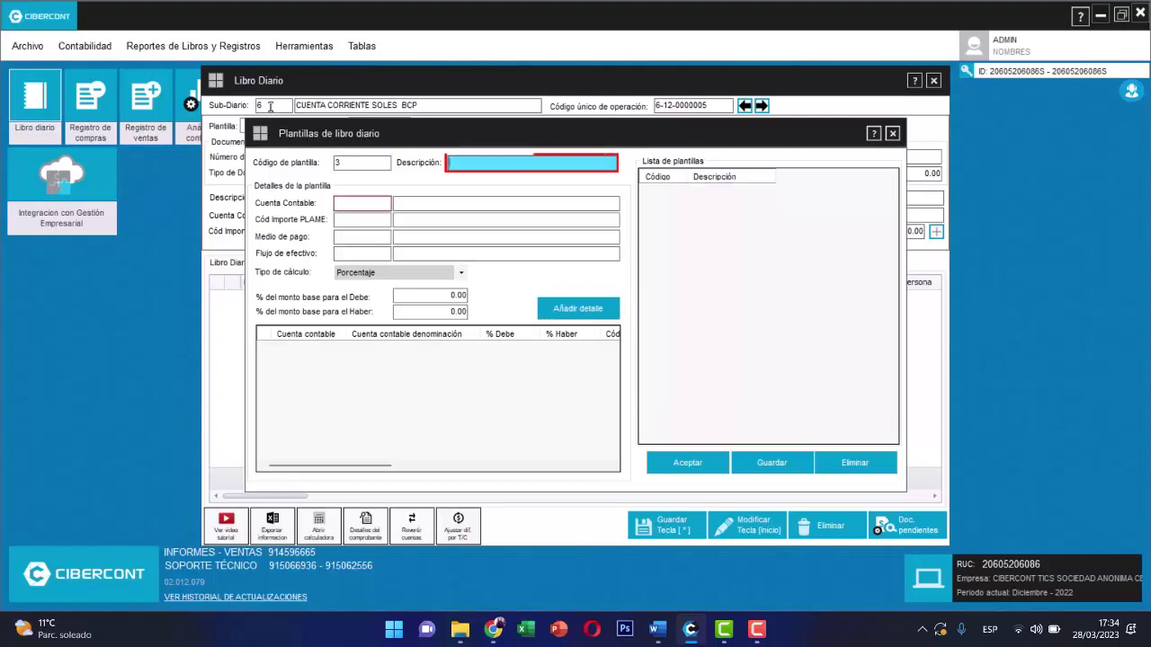
pyautogui.write('DEPOSITO EN CU')
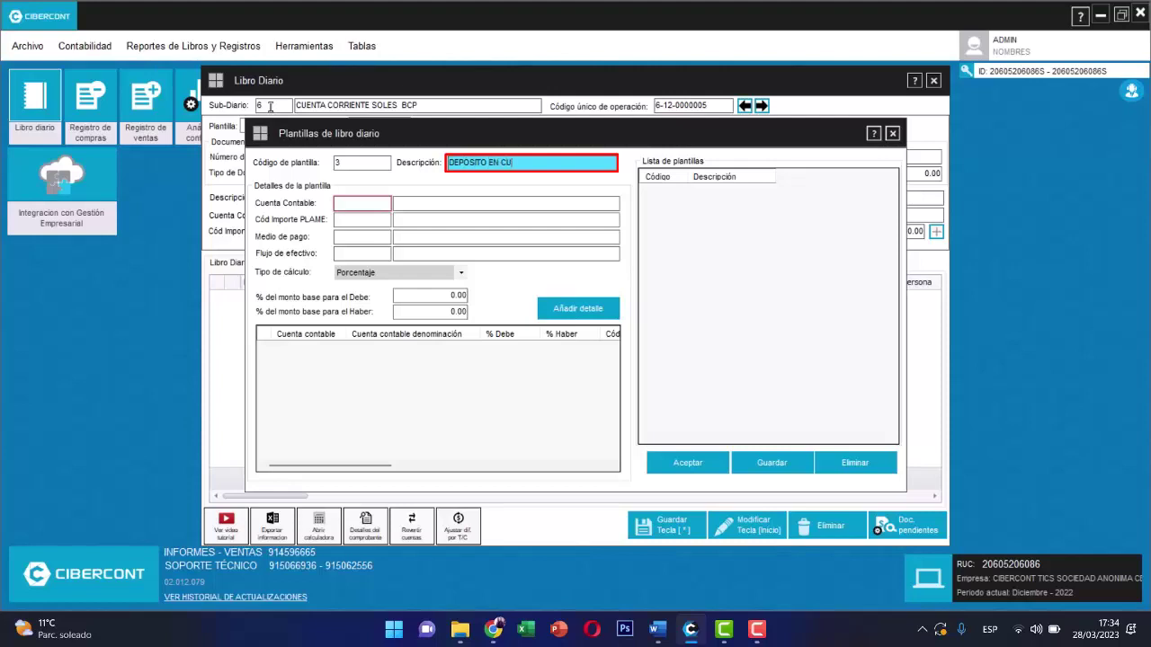
pyautogui.write('ENTA')
pyautogui.press('Tab')
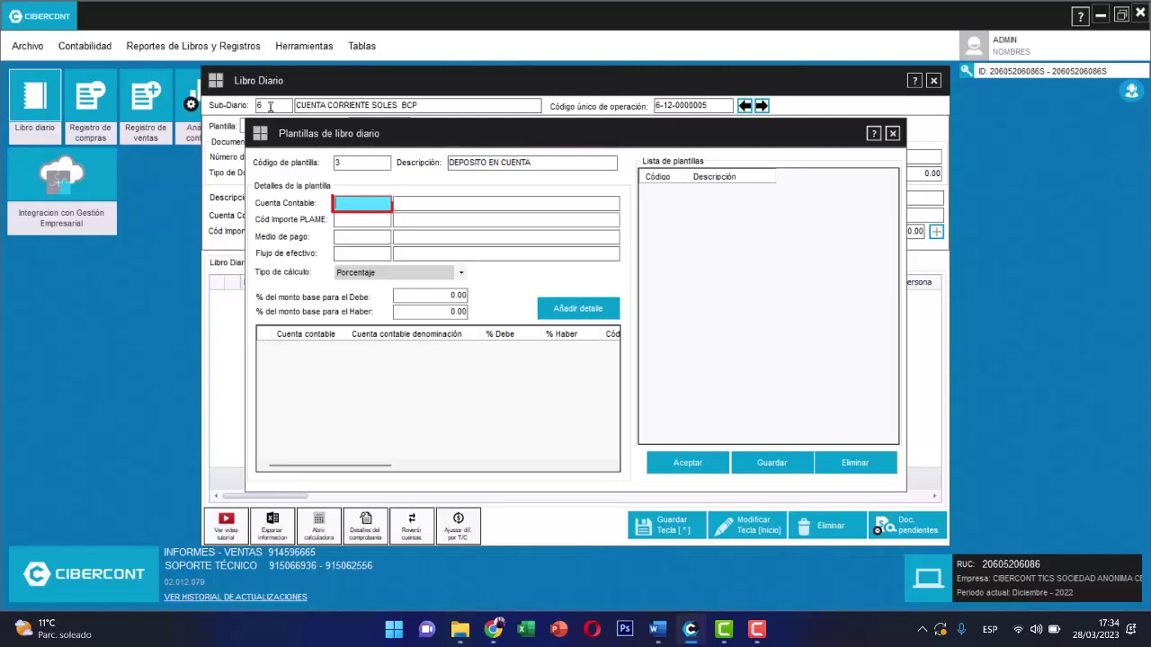
pyautogui.write('1041111')
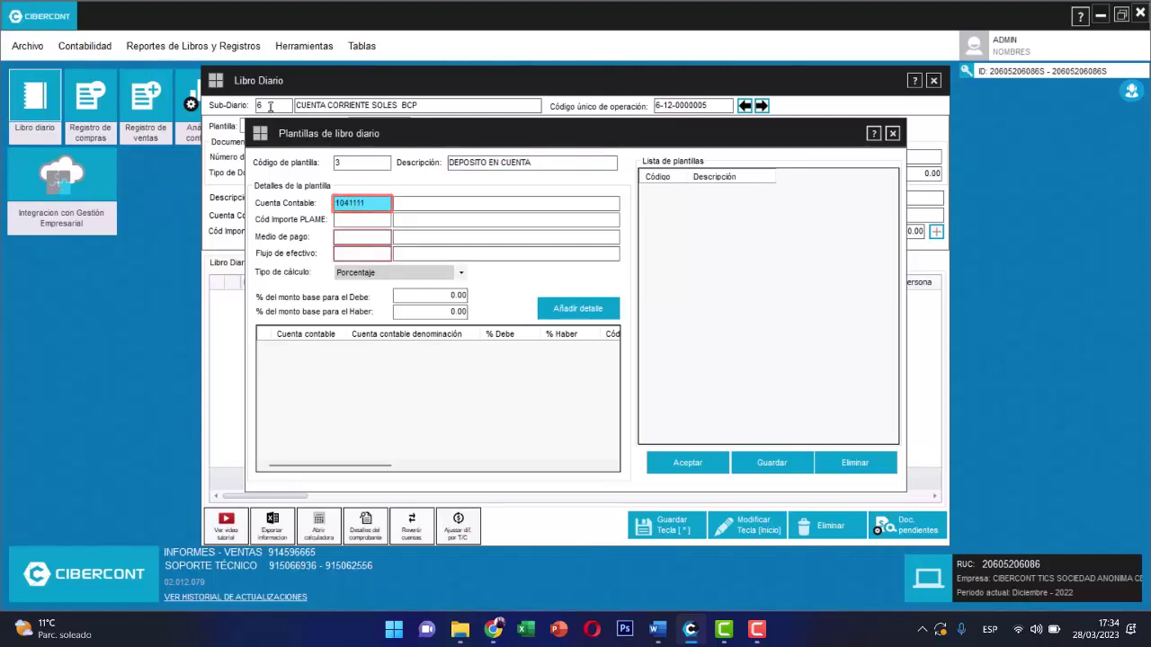
pyautogui.press('Tab')
pyautogui.press('Tab')
pyautogui.write('1')
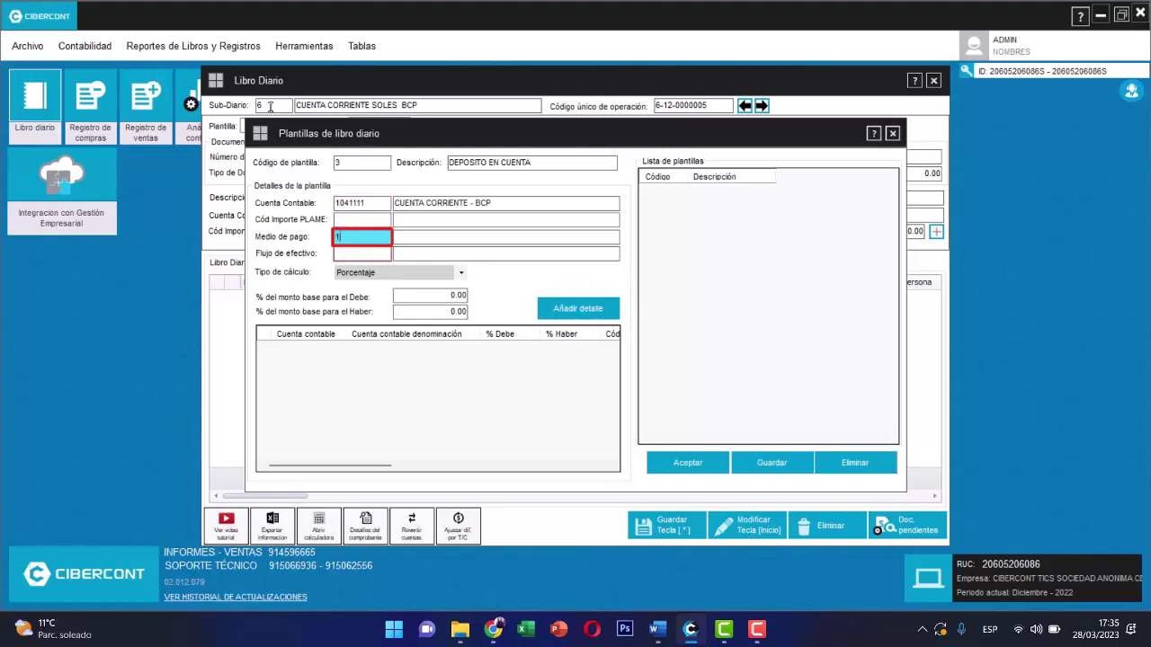
pyautogui.press('Tab')
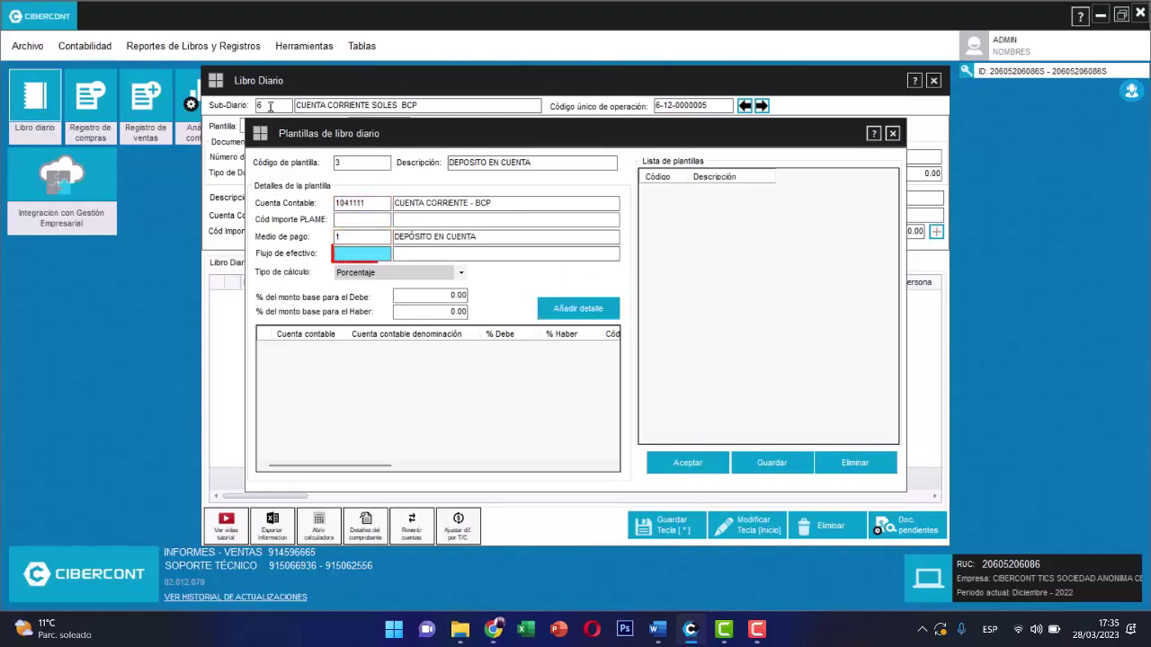
pyautogui.write('107')
pyautogui.press('Tab')
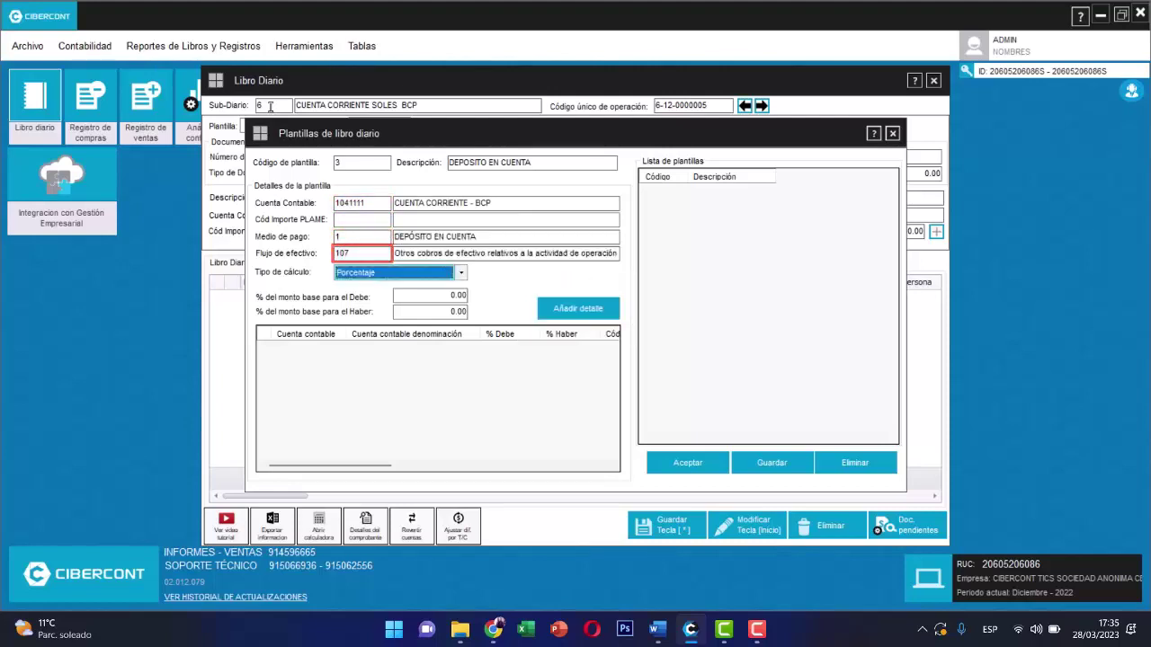
pyautogui.press('Tab')
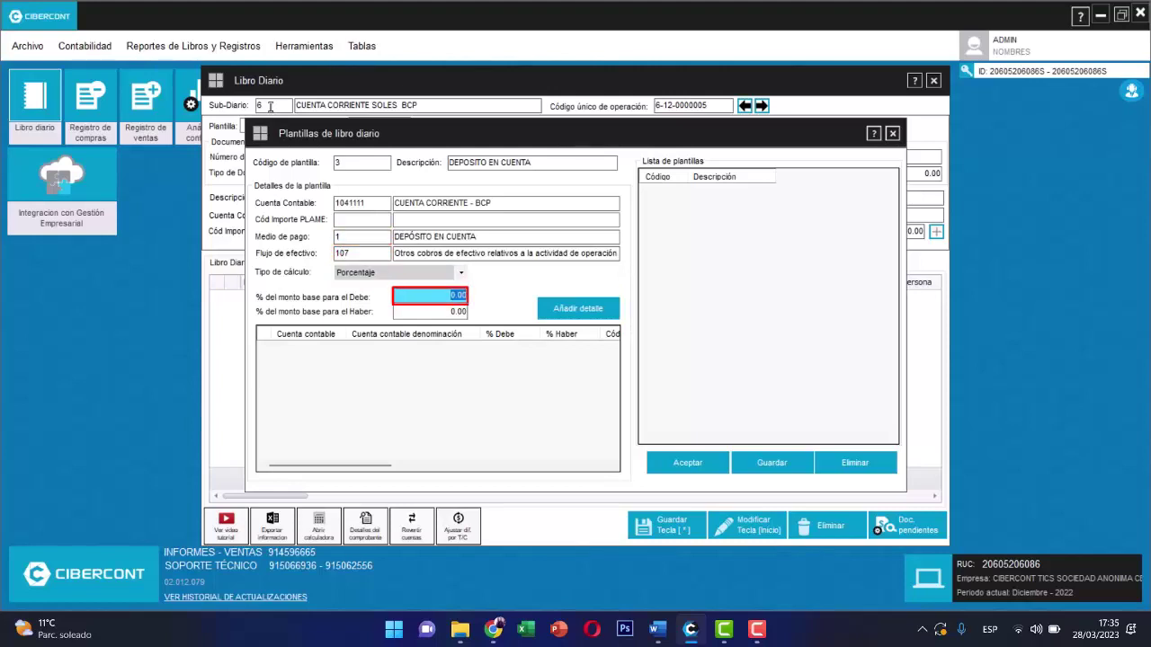
pyautogui.write('100')
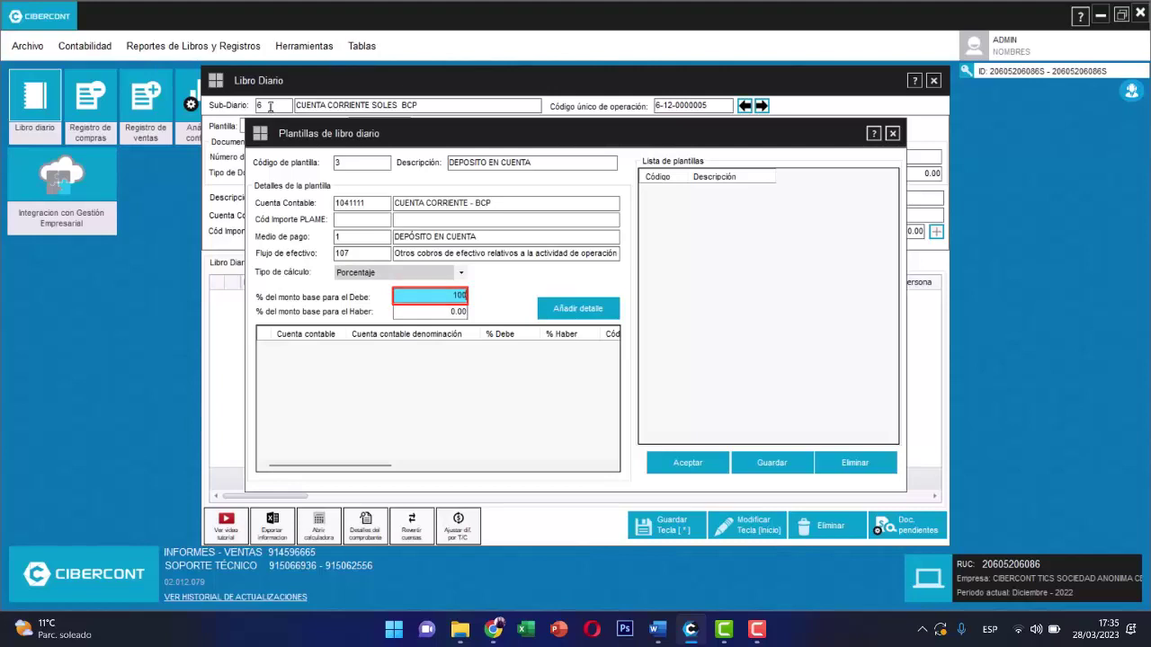
pyautogui.press('Tab')
pyautogui.press('Tab')
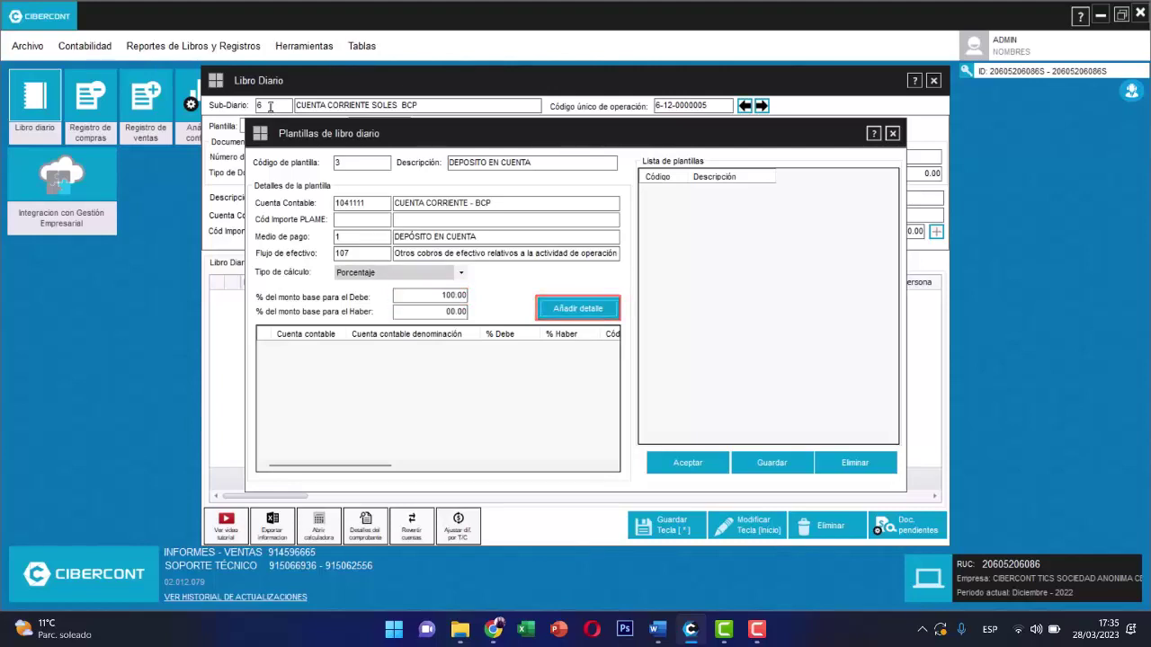
pyautogui.press('Return')
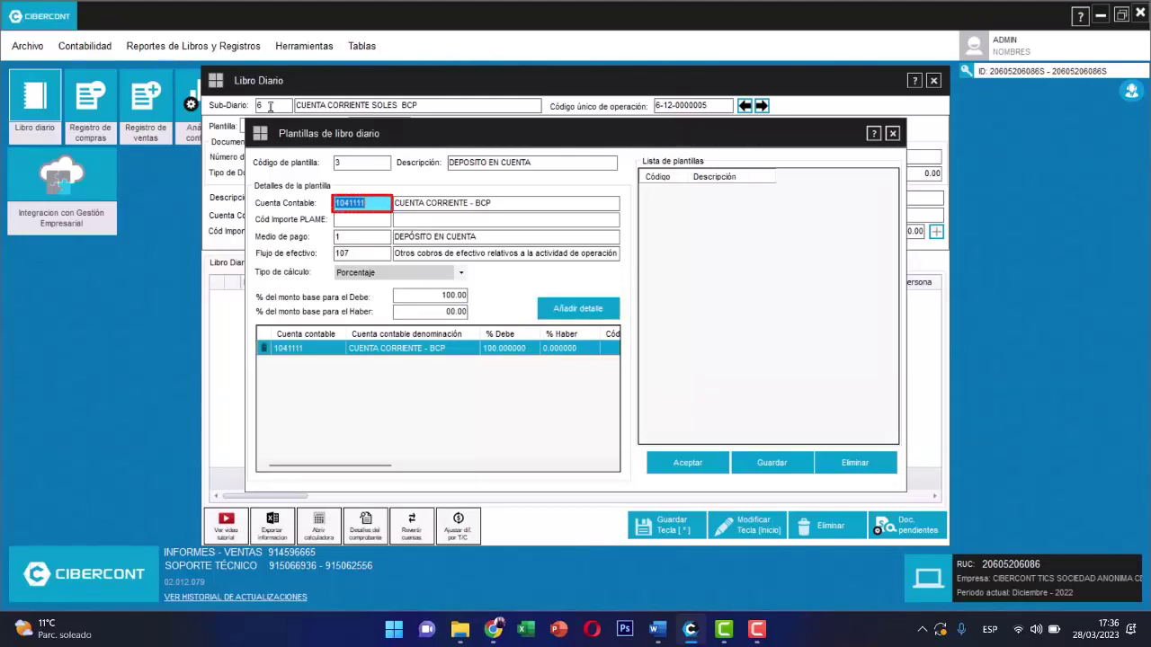
# - Add 101111 cash credited 100% with payment method 8 and flow 113, then save the template
pyautogui.write('101111')
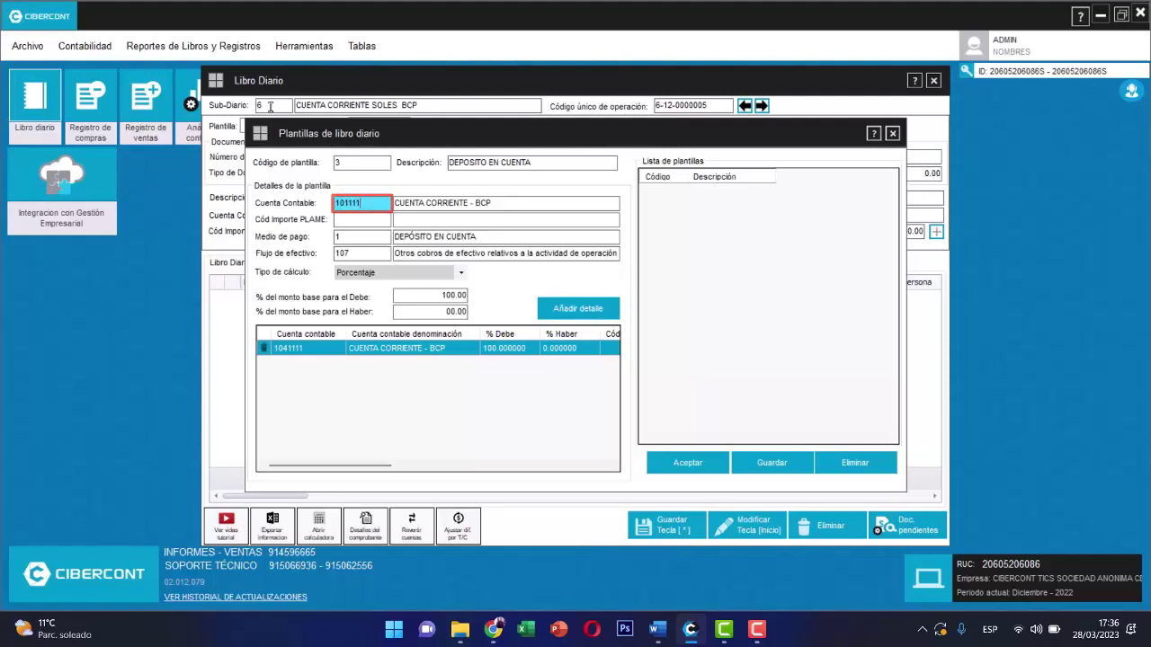
pyautogui.press('Return')
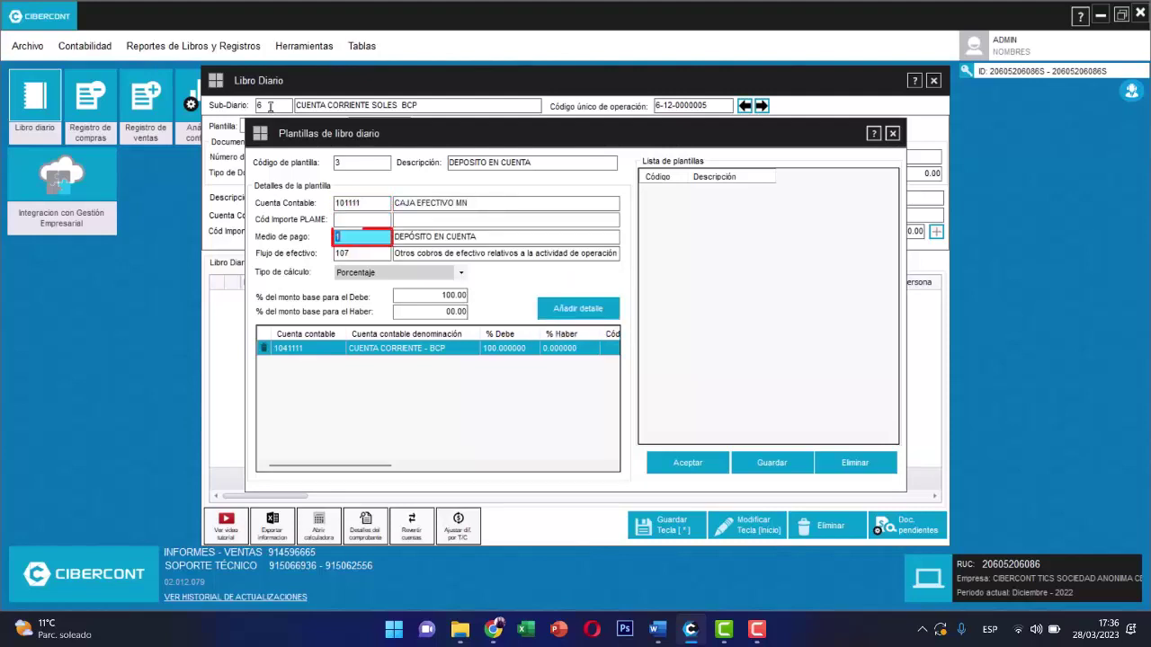
pyautogui.write('8')
pyautogui.press('Return')
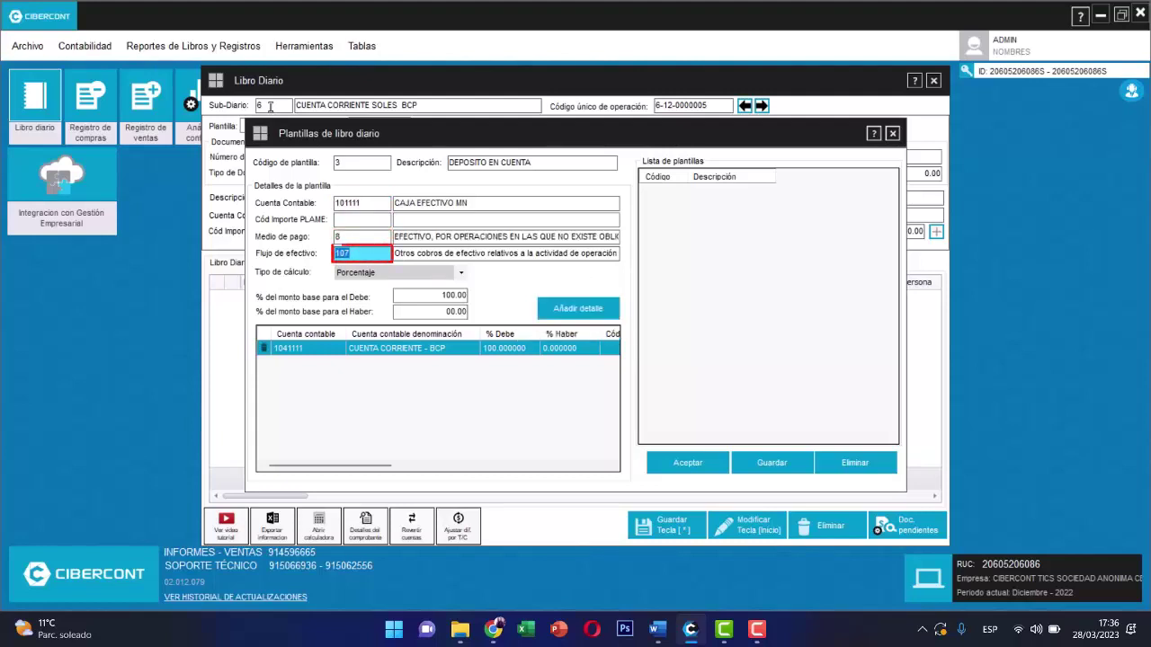
pyautogui.write('113')
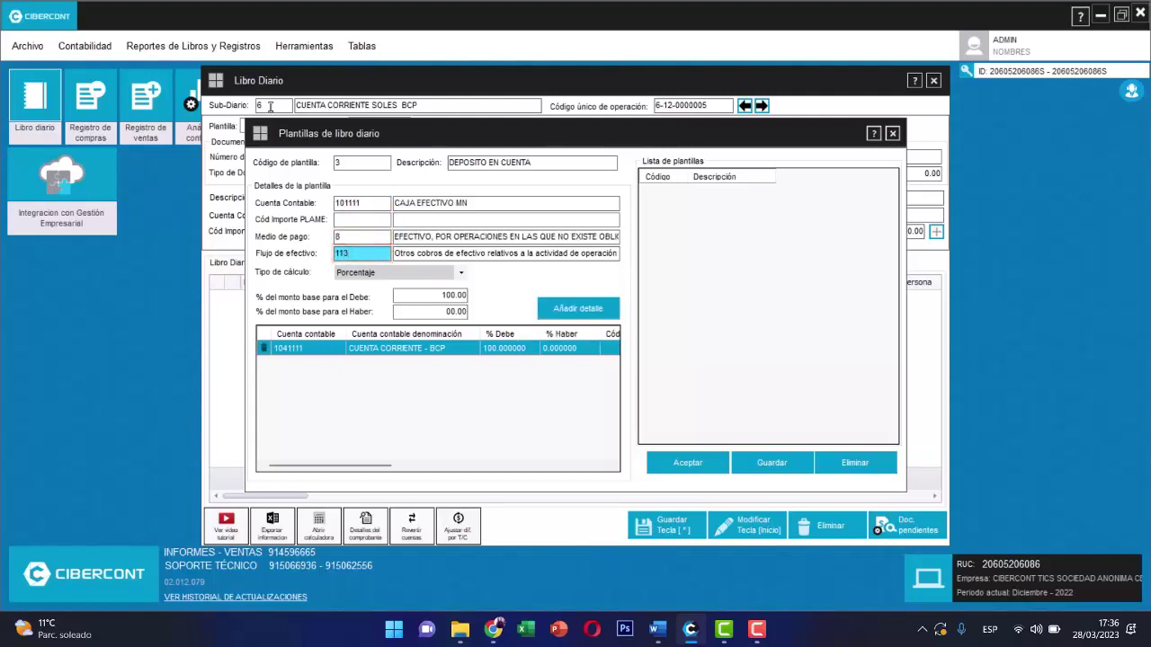
pyautogui.press('Return')
pyautogui.press('BackSpace')
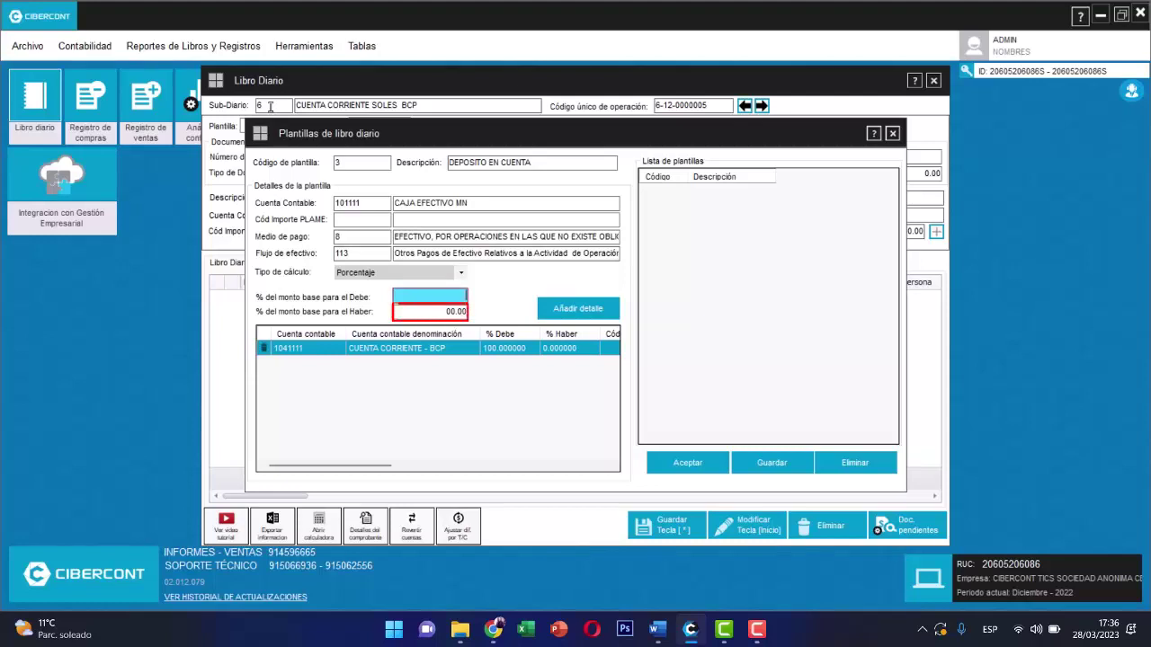
pyautogui.press('Return')
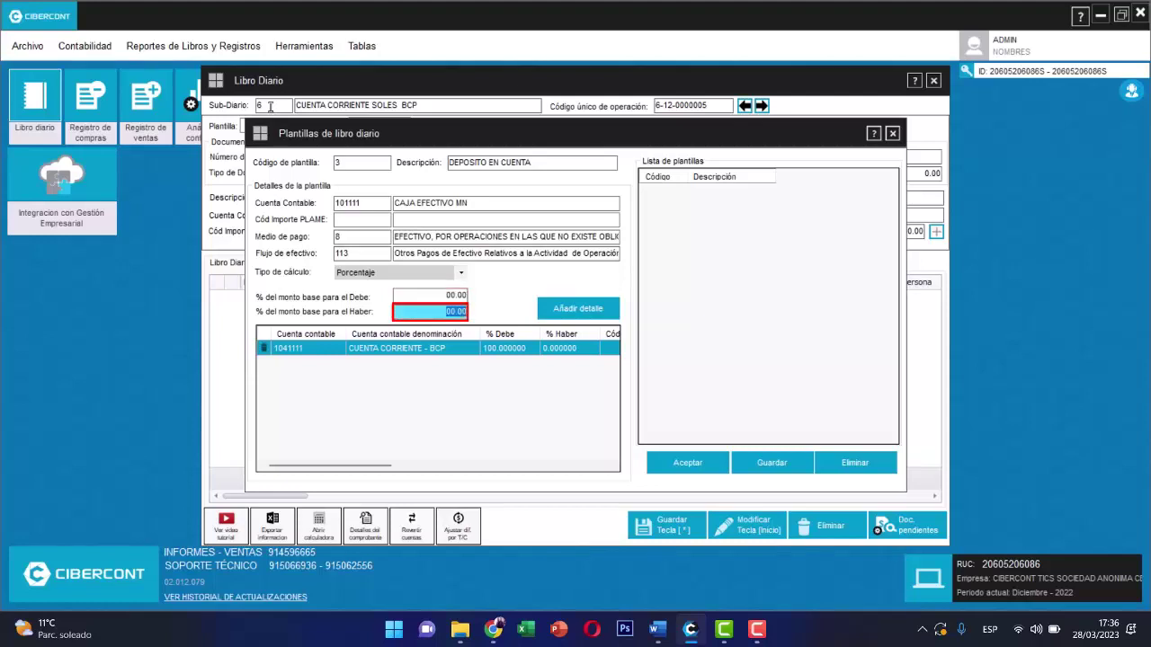
pyautogui.write('100')
pyautogui.press('Return')
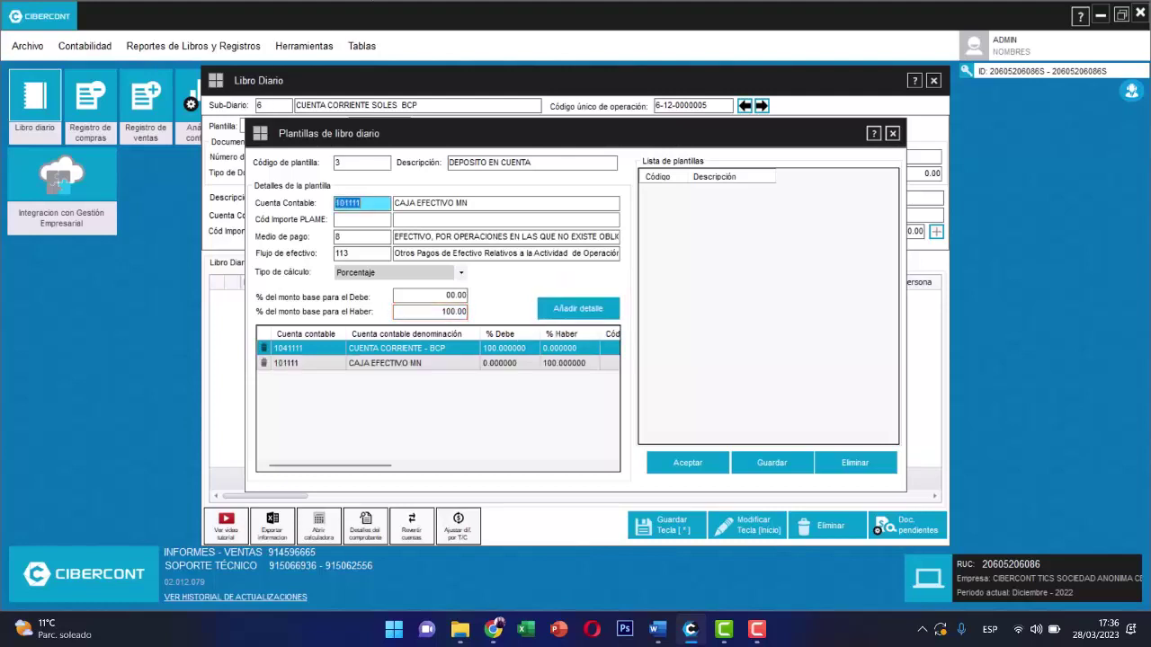
pyautogui.click(771, 463)
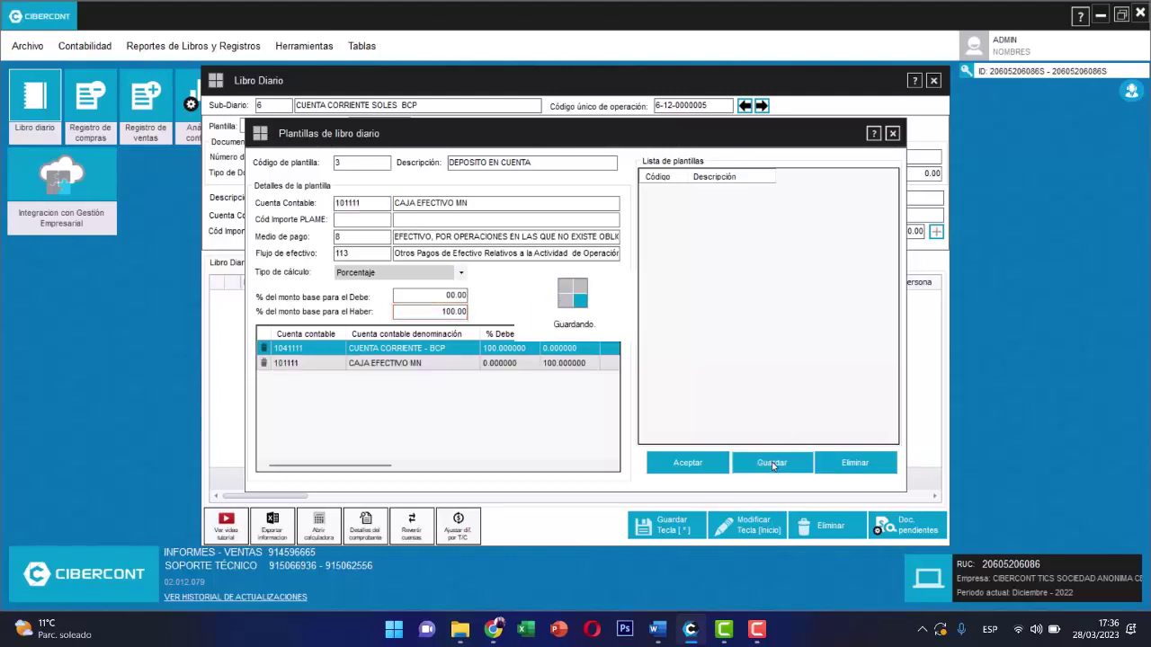
pyautogui.click(580, 331)
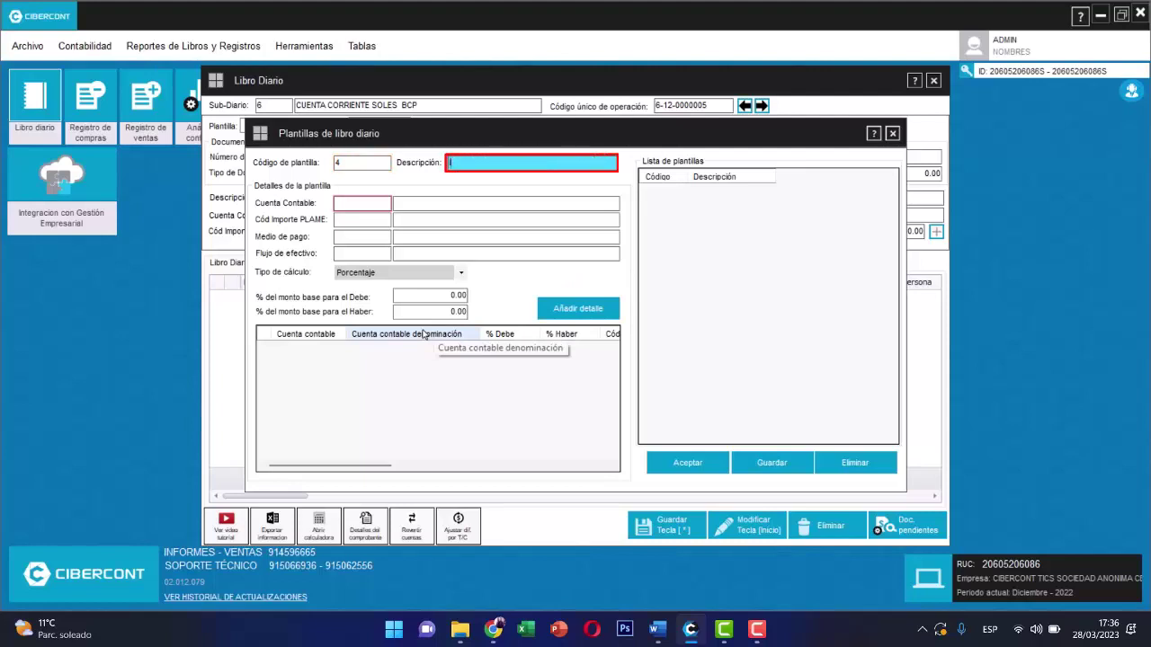
# - Add account 641214 to the ITF template, debited at 100%
pyautogui.press('Return')
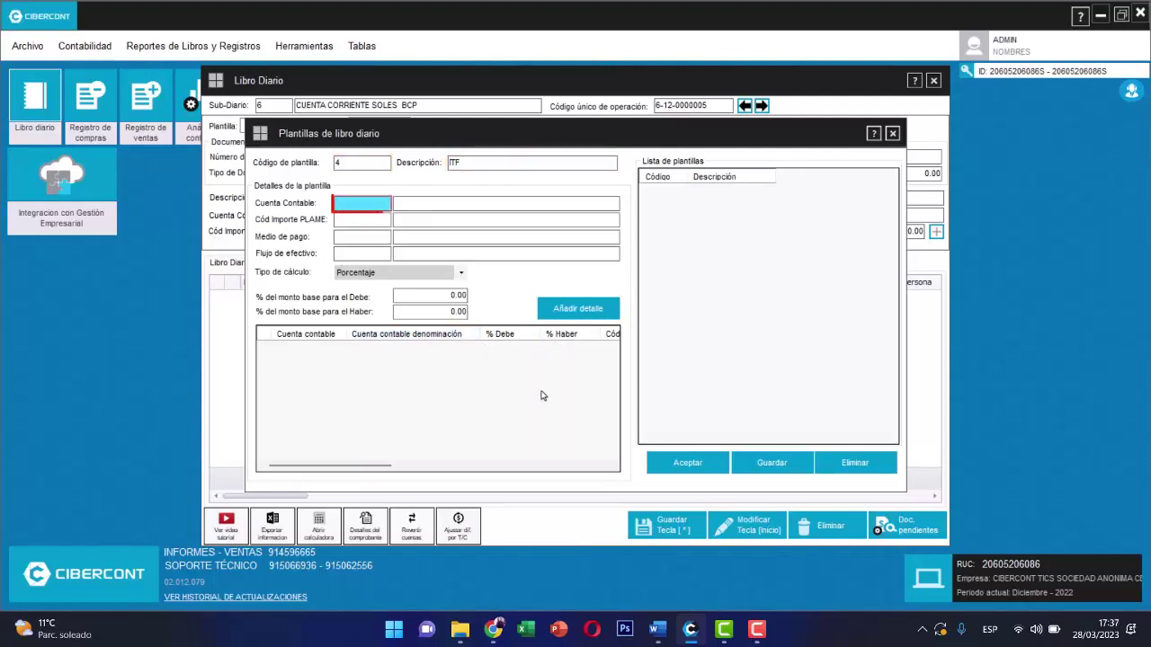
pyautogui.write('641214')
pyautogui.press('Return')
pyautogui.press('Return')
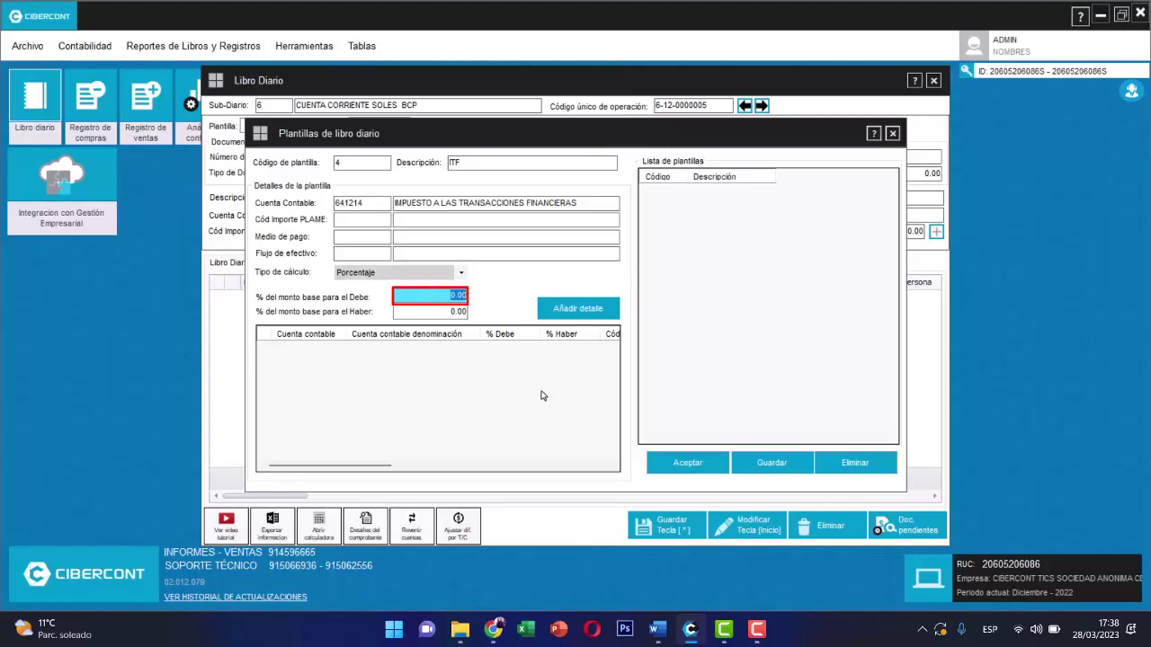
pyautogui.write('100')
pyautogui.press('Return')
pyautogui.write('0')
pyautogui.press('Return')
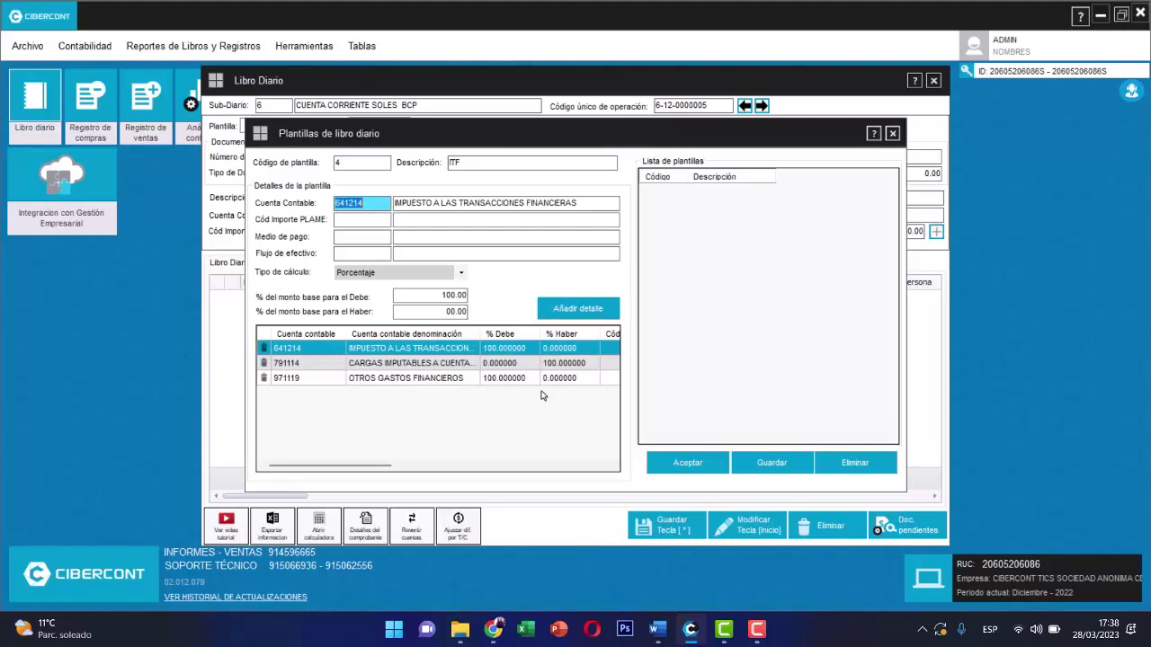
# - Add 1041111 credited 100% with payment method 3 and flow 113, then save the ITF template
pyautogui.write('104')
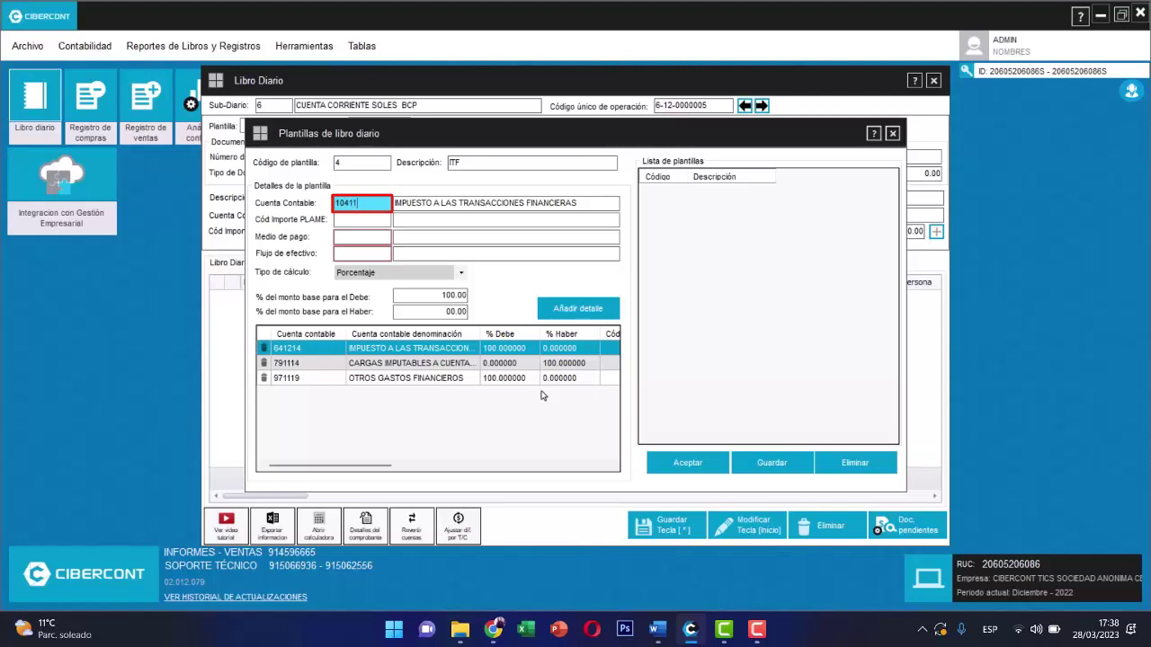
pyautogui.press('Return')
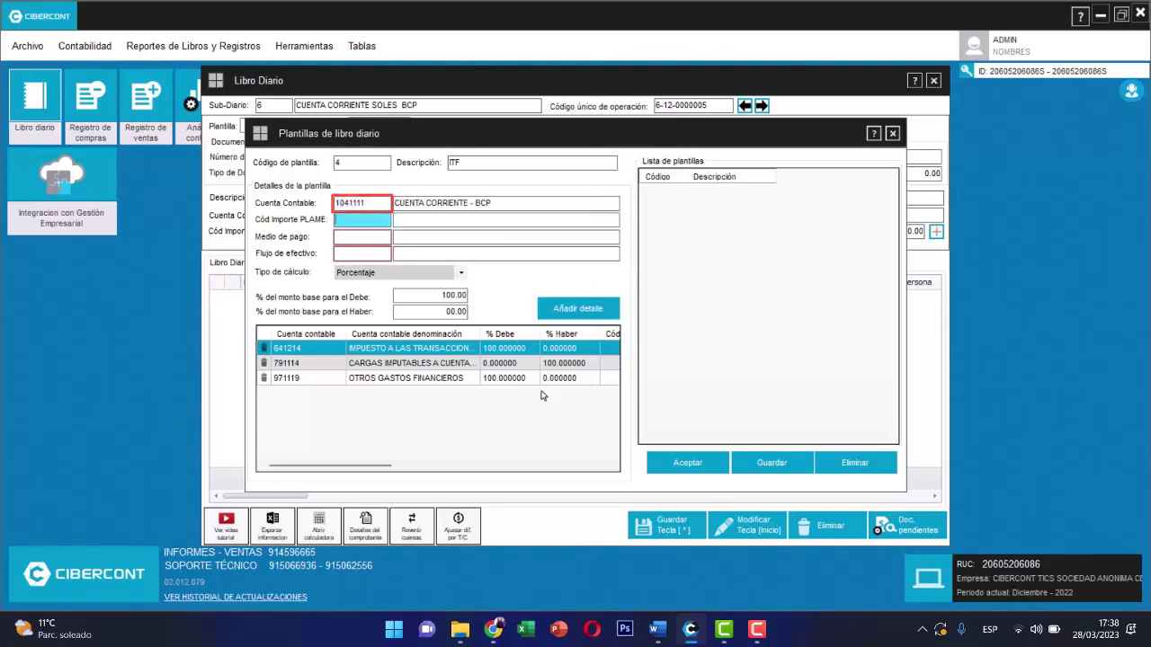
pyautogui.press('Return')
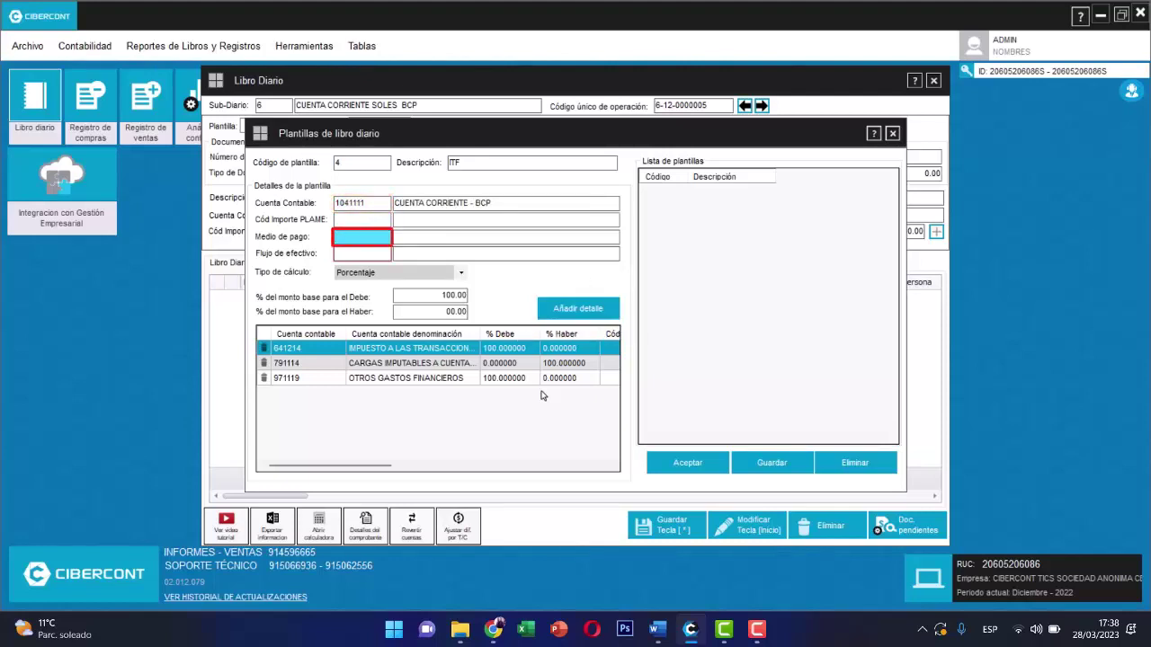
pyautogui.write('3')
pyautogui.press('Return')
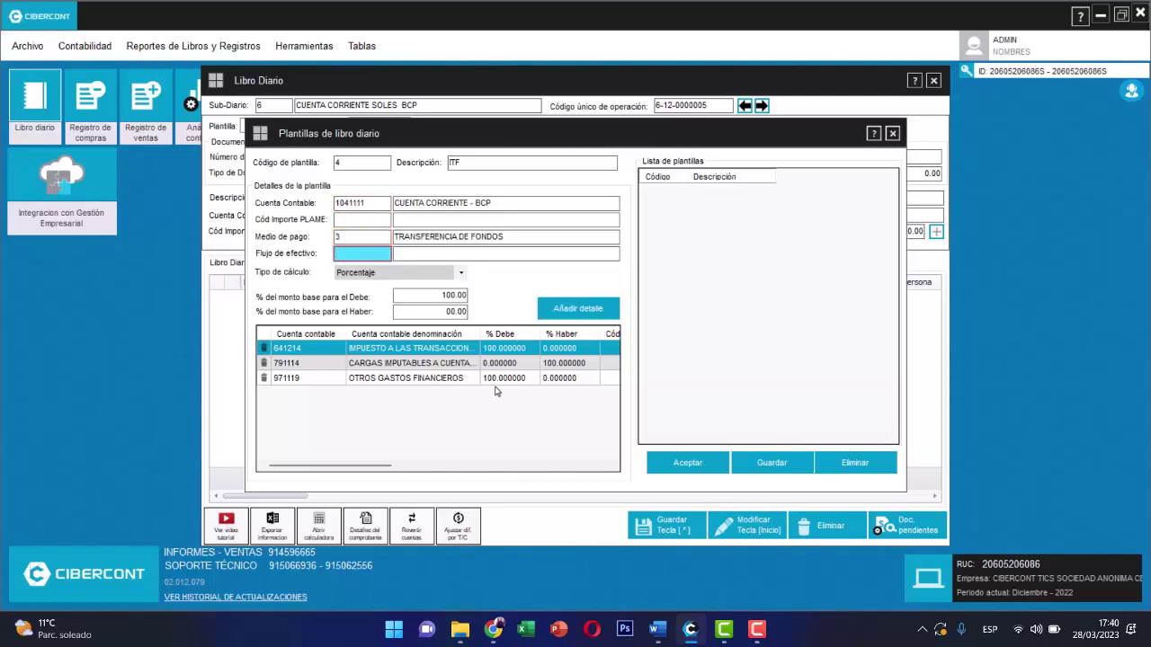
pyautogui.write('113')
pyautogui.press('Return')
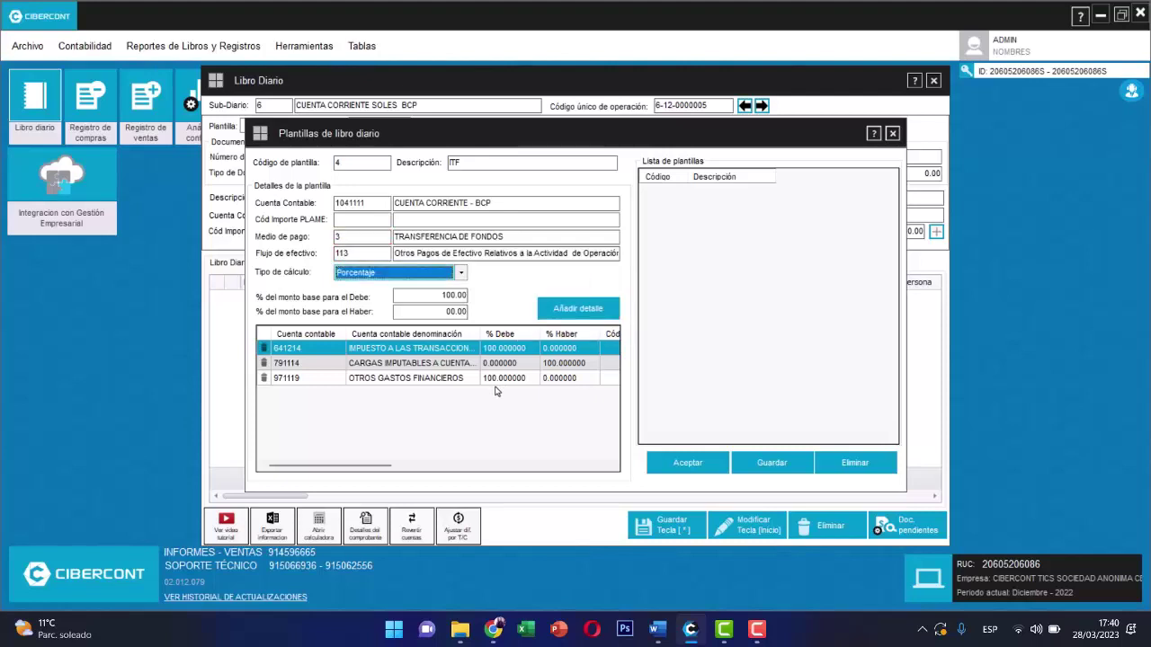
pyautogui.press('Return')
pyautogui.press('Return')
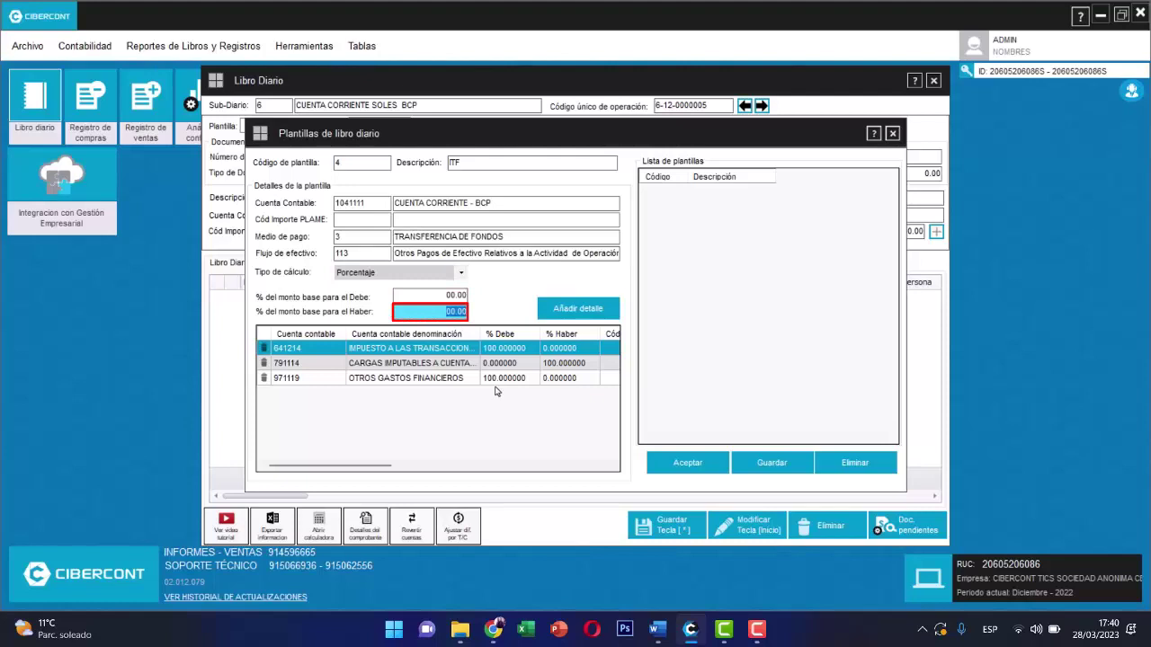
pyautogui.write('100')
pyautogui.press('Return')
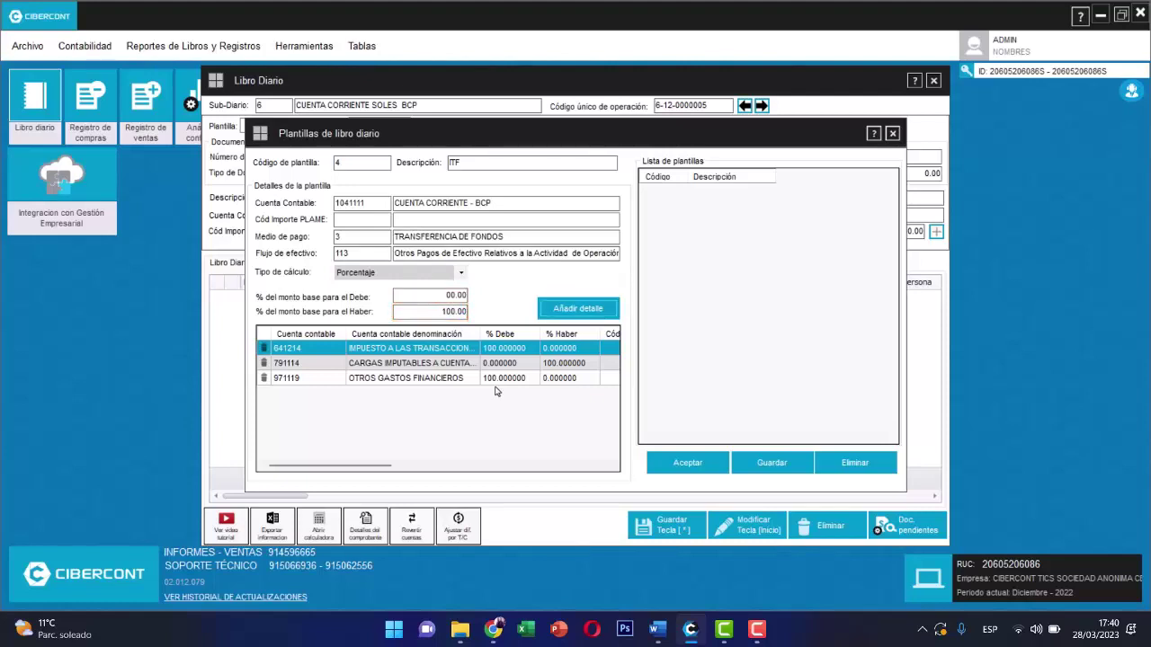
pyautogui.press('Return')
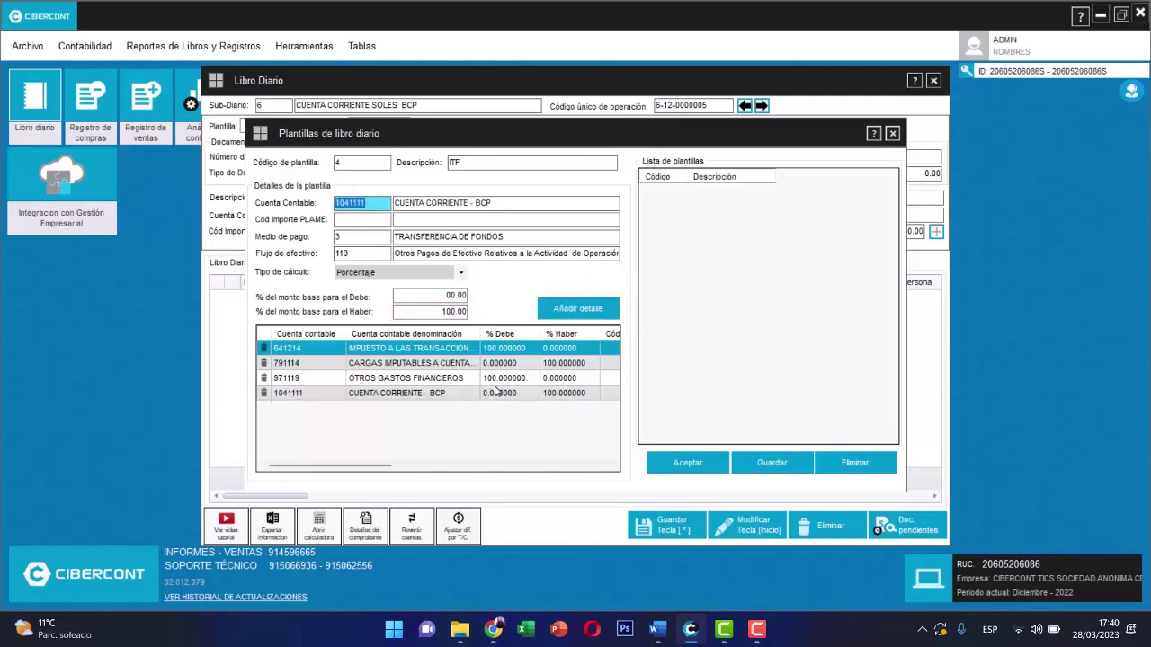
pyautogui.click(758, 461)
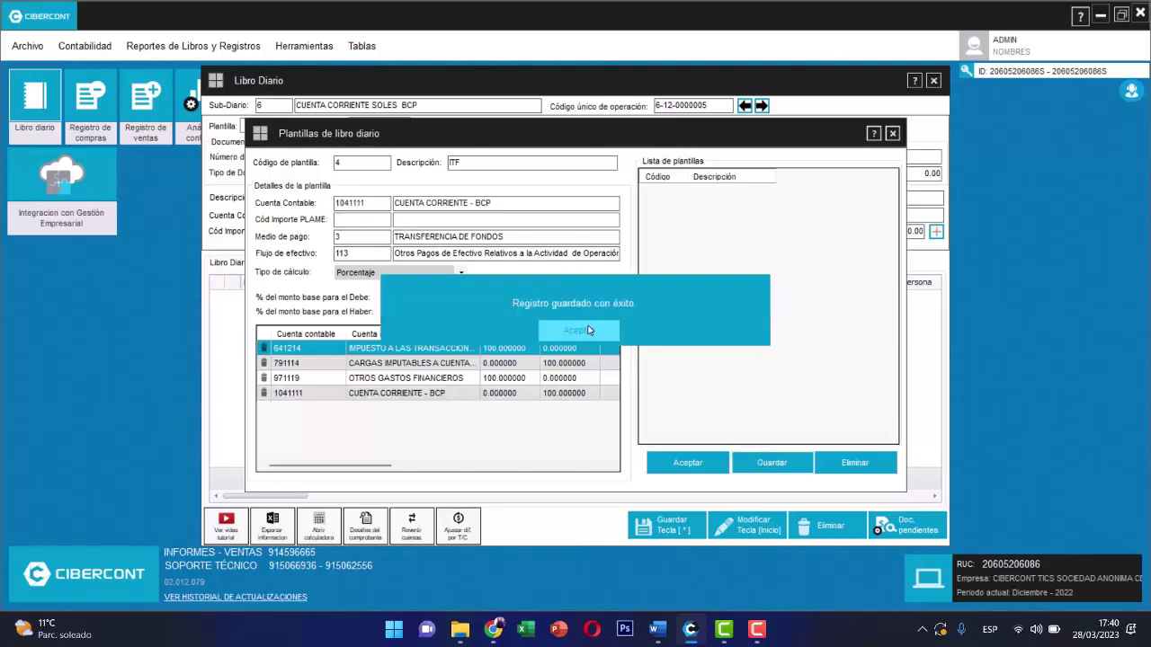
pyautogui.click(590, 331)
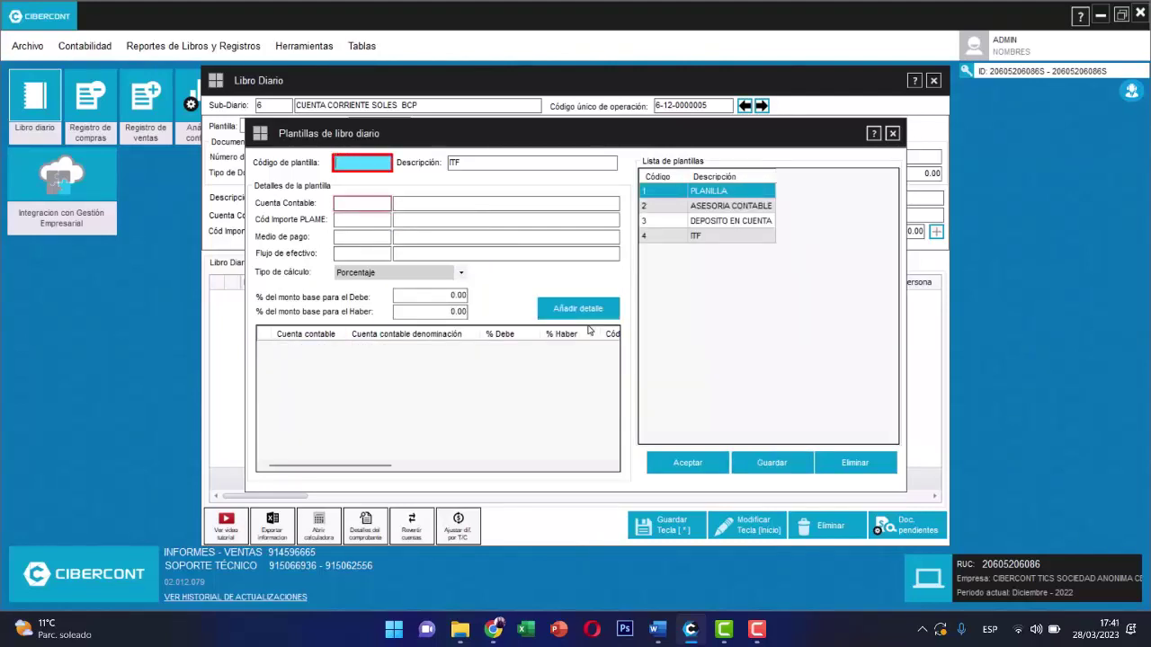
# - Start template 5 'GASTO BANCARIO' and add account 639111 debited at 100%
pyautogui.press('Return')
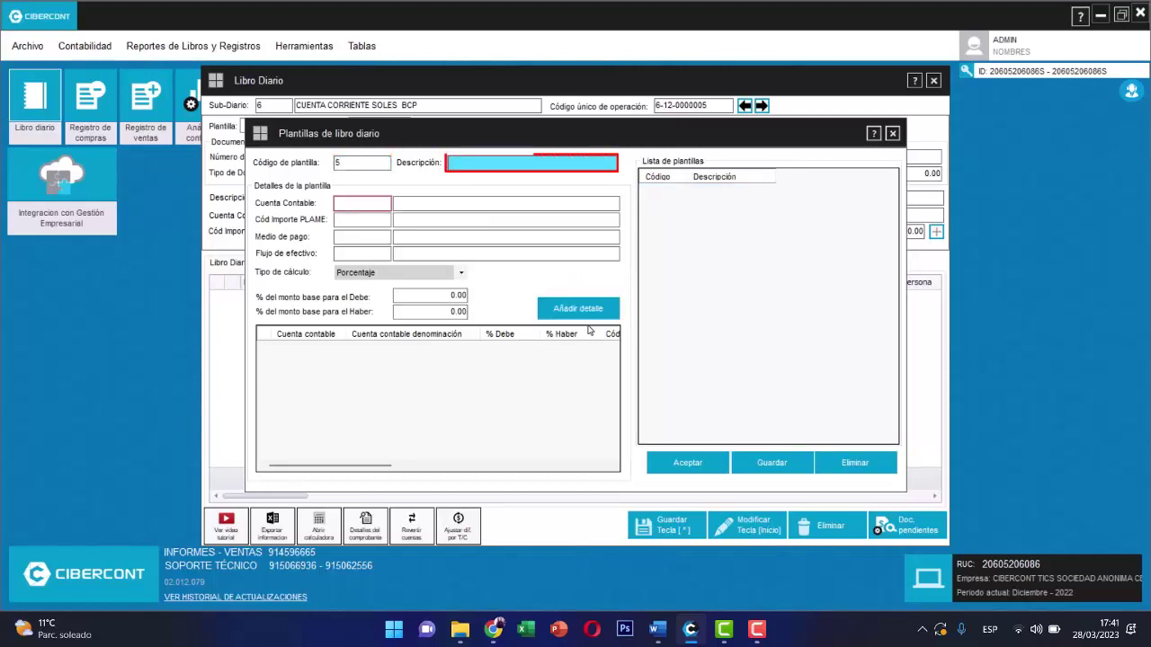
pyautogui.write('GASTO BANCARIO')
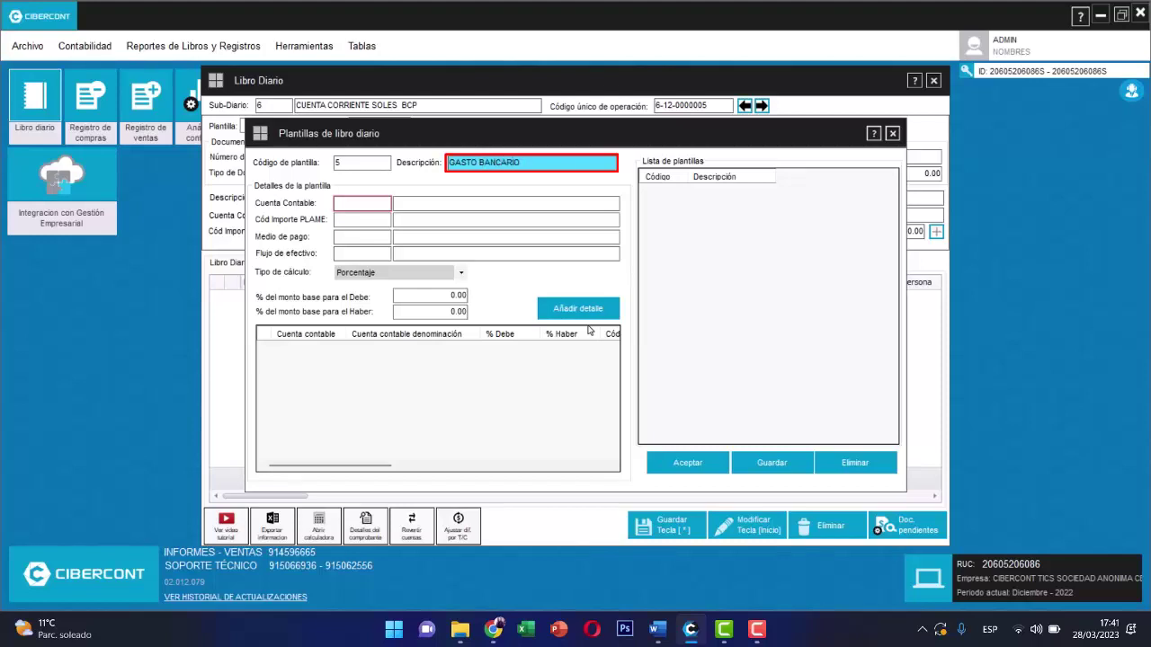
pyautogui.press('Tab')
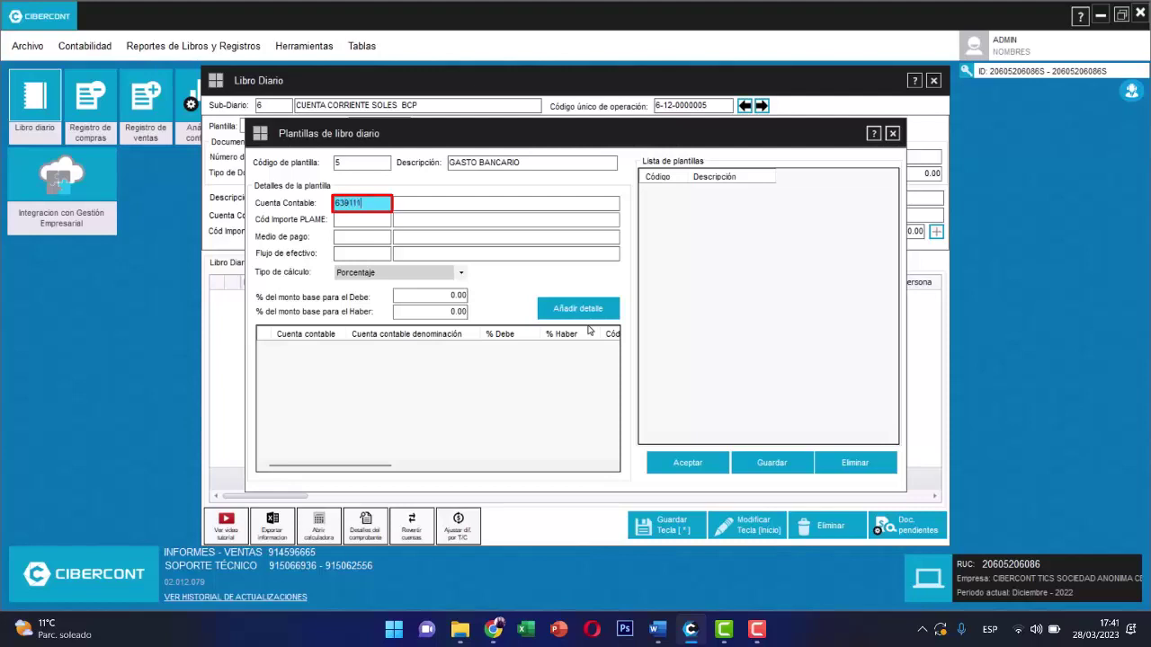
pyautogui.press('Return')
pyautogui.press('Return')
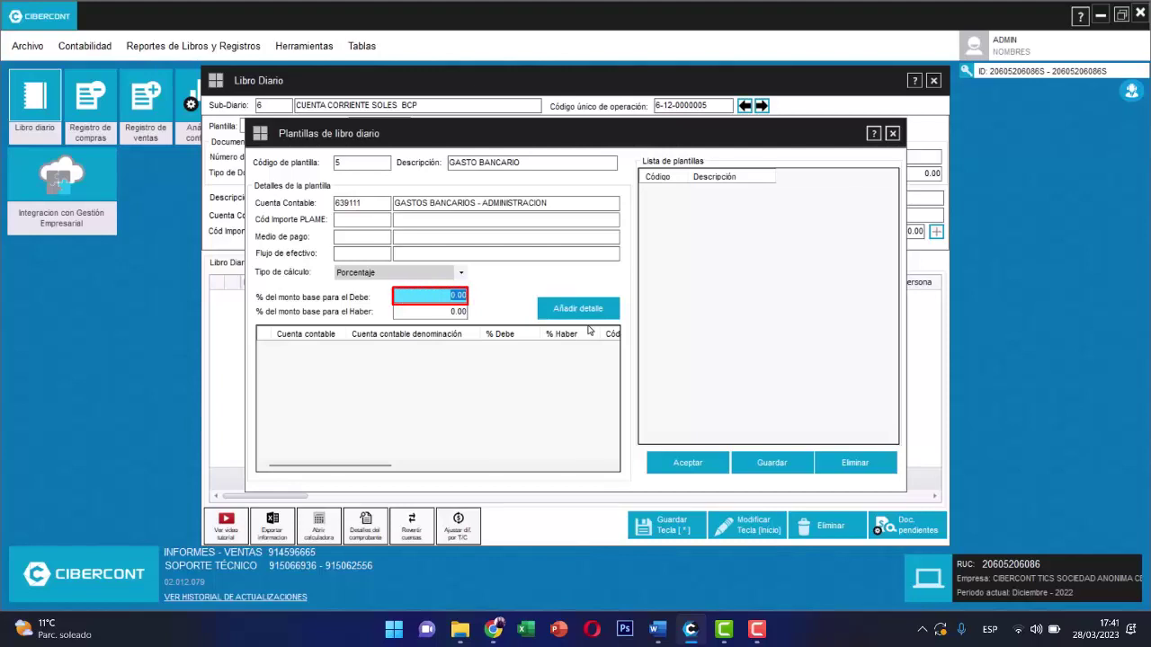
pyautogui.write('100')
pyautogui.press('Return')
pyautogui.press('Return')
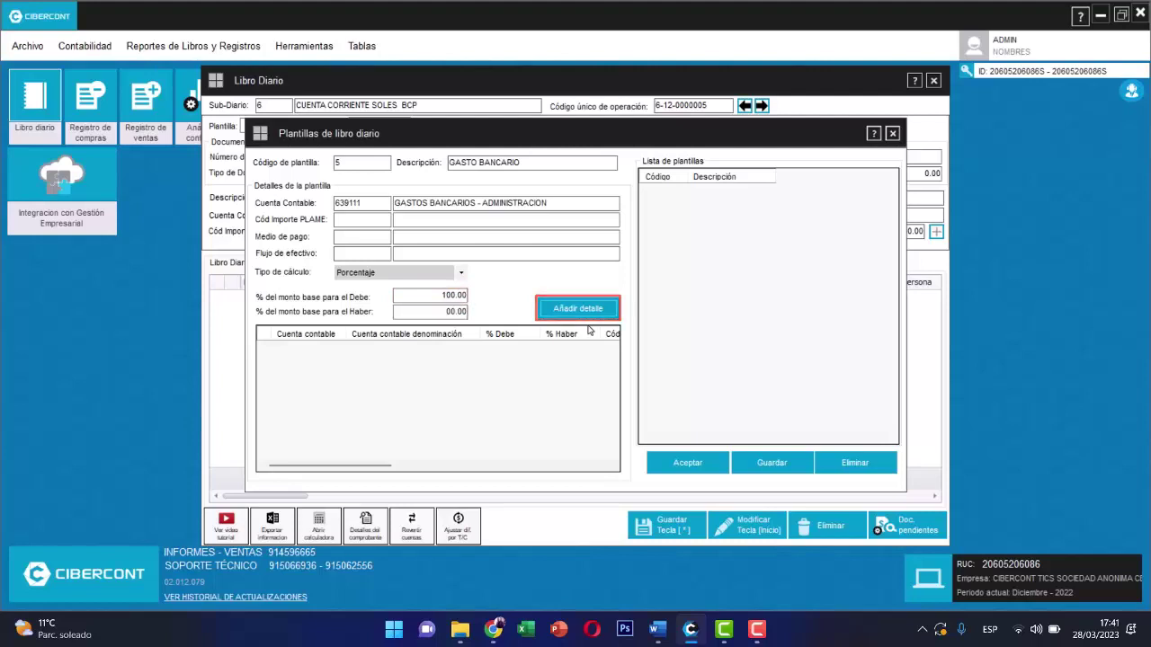
pyautogui.press('Return')
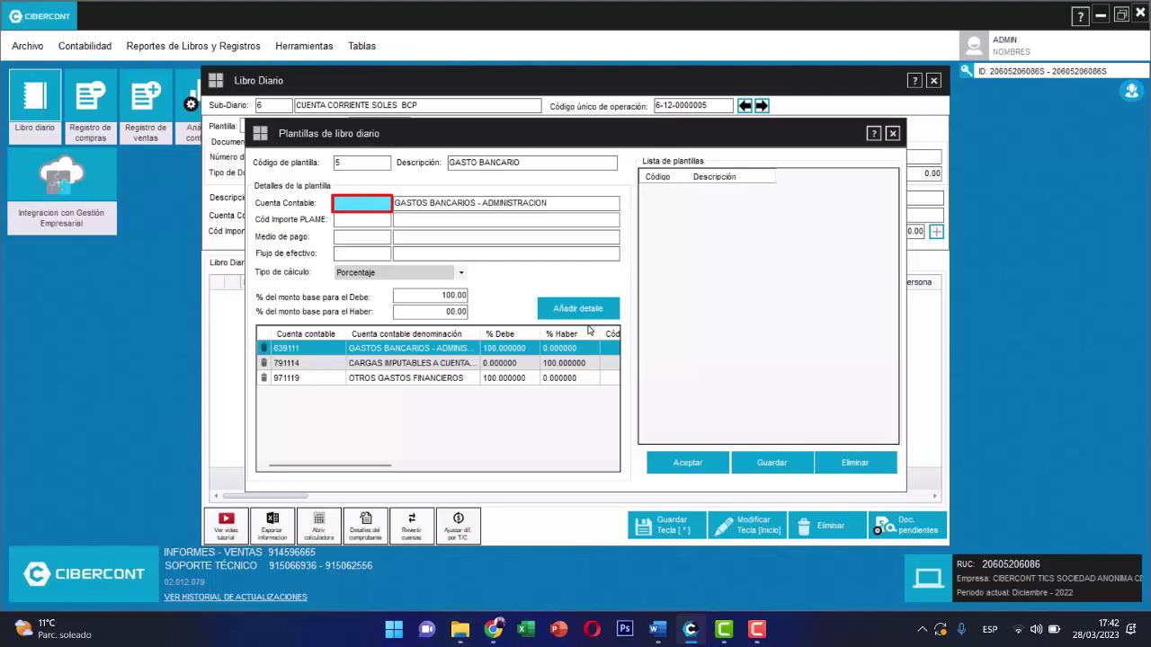
# - Add 1041111 BCP credited 100% with payment method 3 and flow 113, then save GASTO BANCARIO
pyautogui.write('1041111')
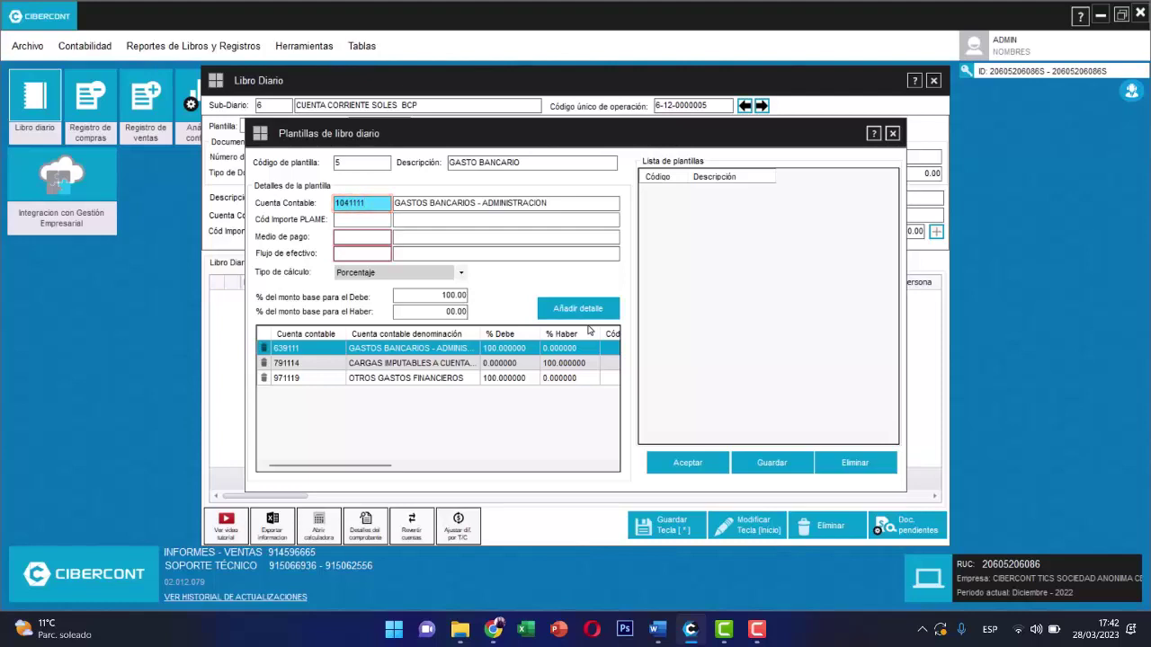
pyautogui.press('Return')
pyautogui.press('Return')
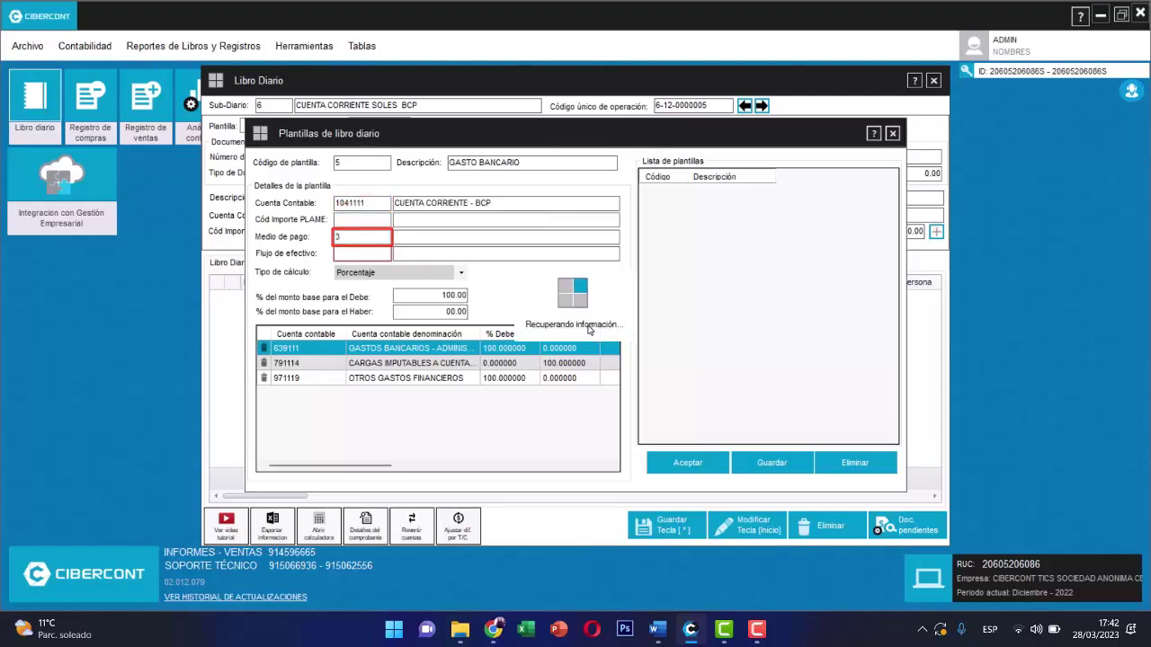
pyautogui.press('Return')
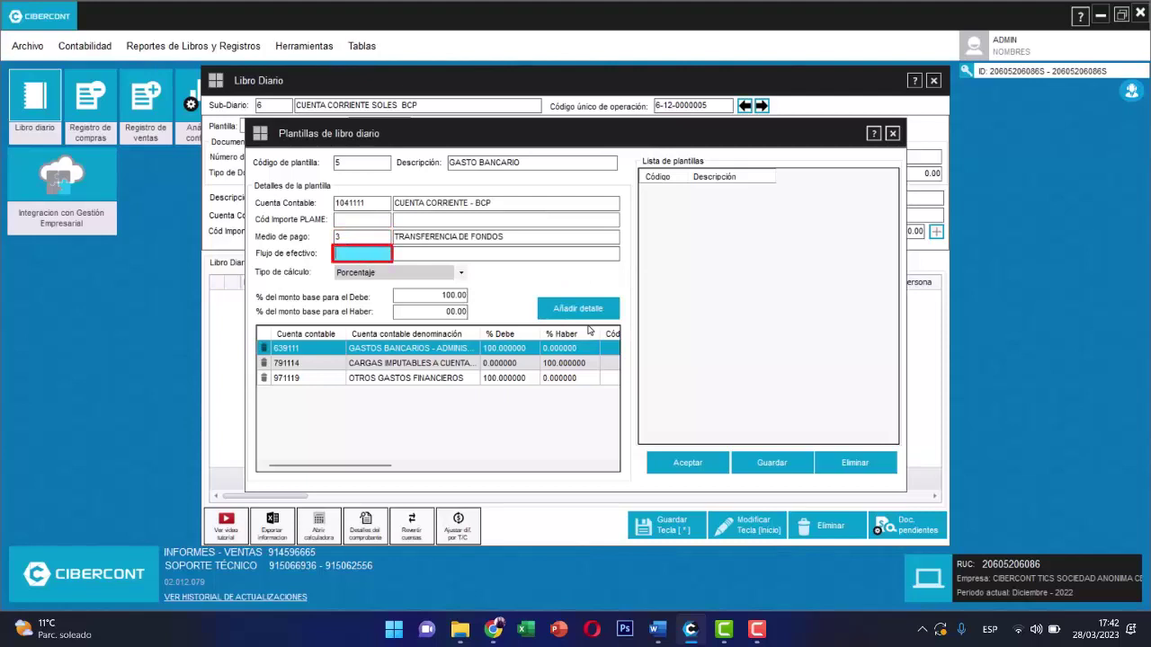
pyautogui.write('113')
pyautogui.press('Return')
pyautogui.write('0')
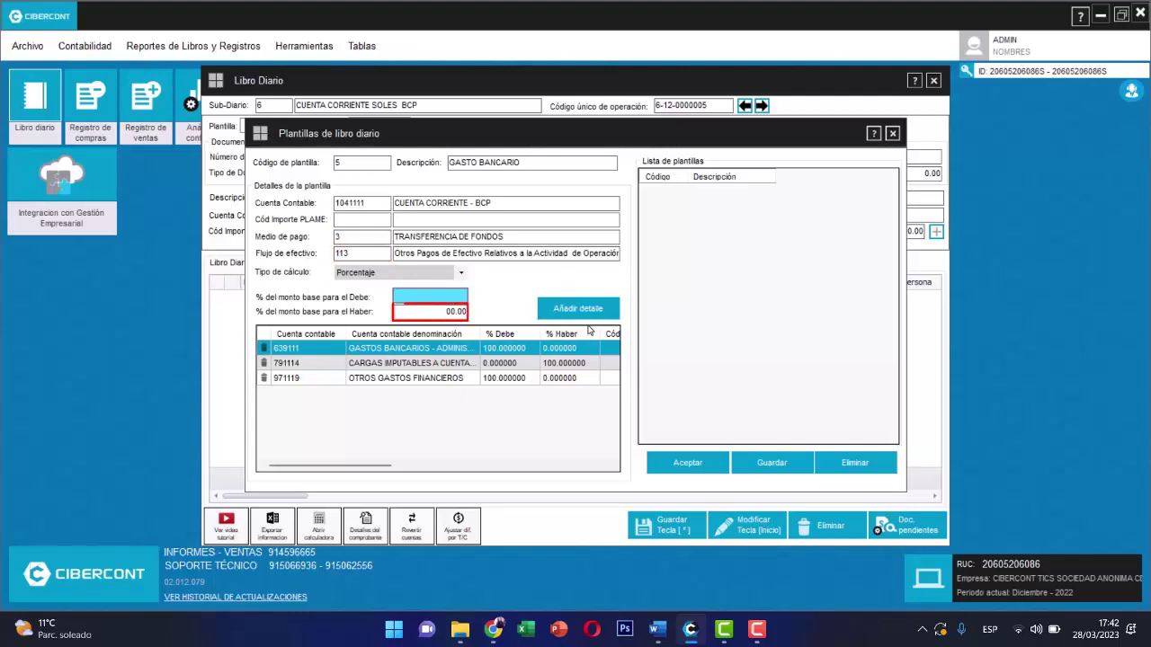
pyautogui.press('Return')
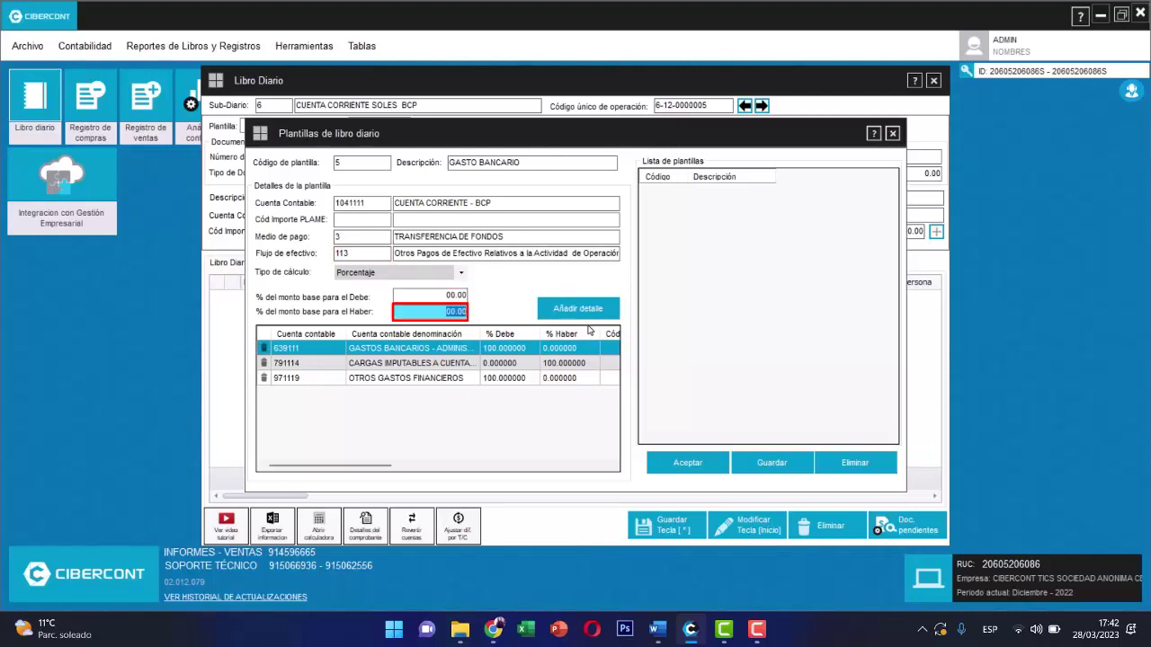
pyautogui.write('100')
pyautogui.press('Return')
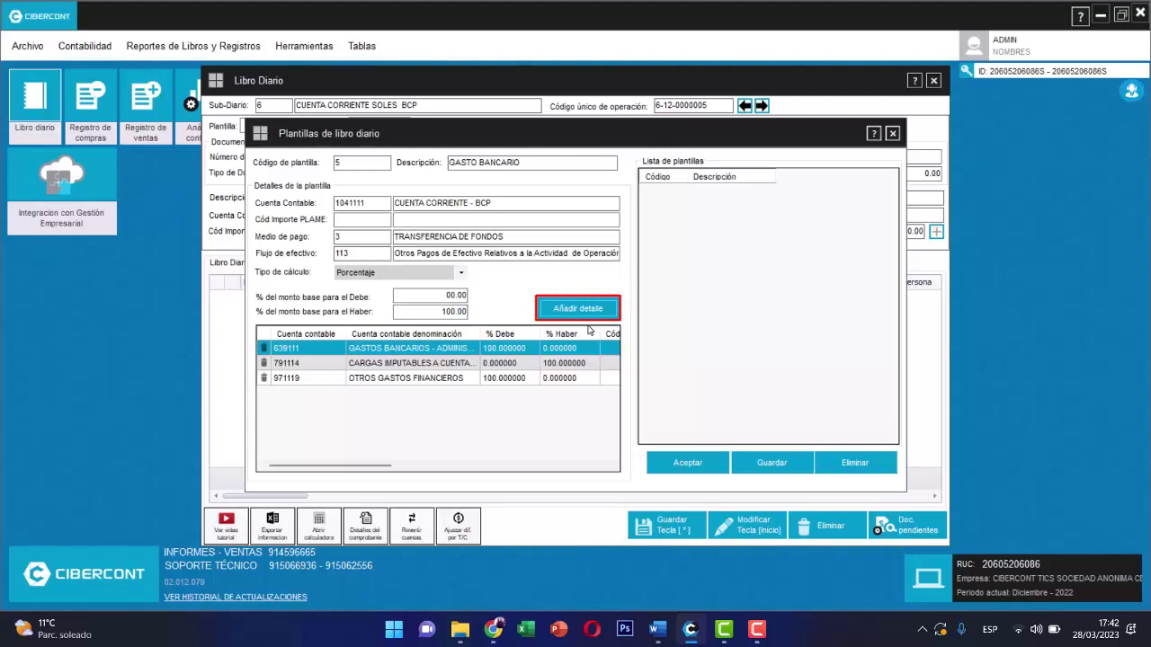
pyautogui.press('Return')
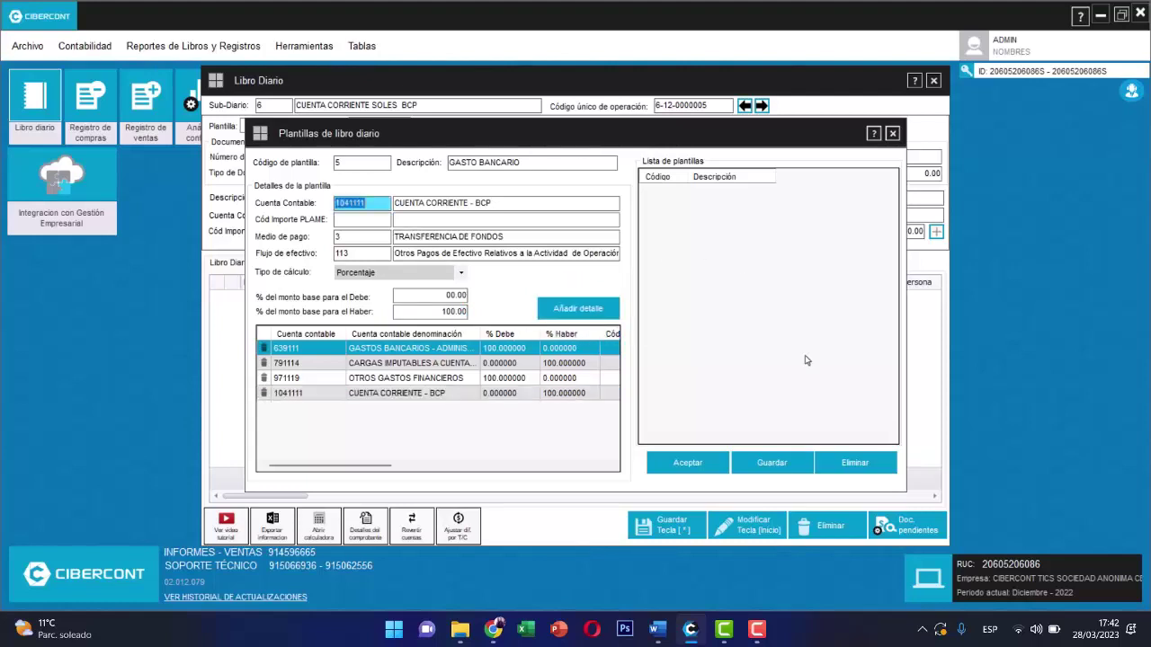
pyautogui.click(763, 474)
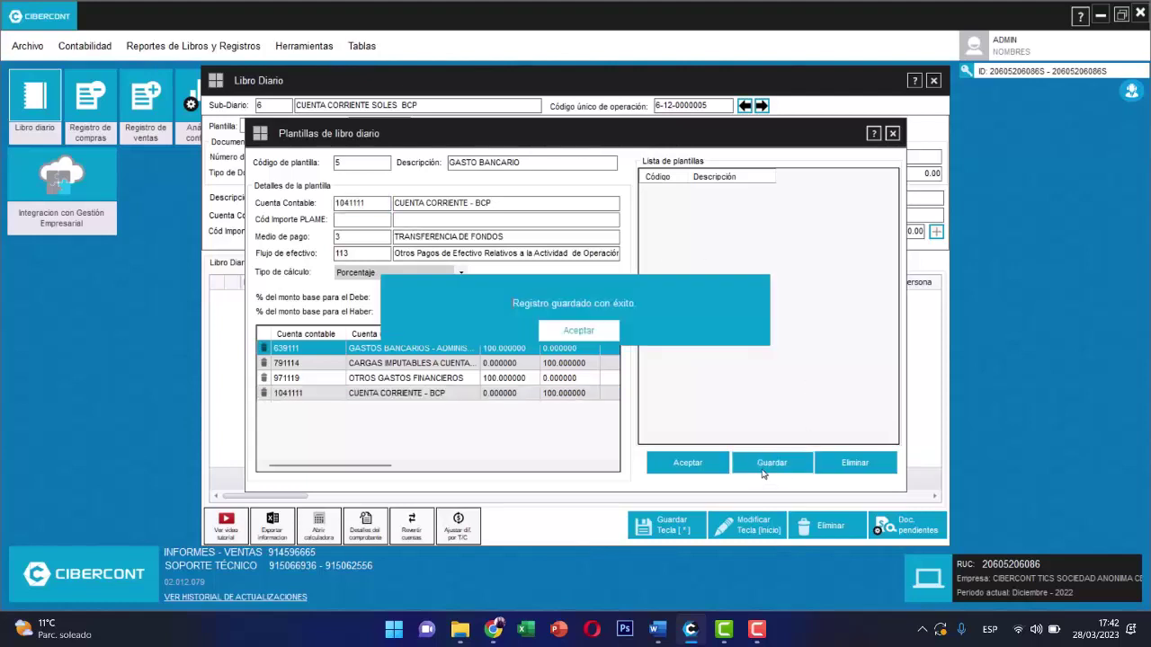
pyautogui.click(578, 330)
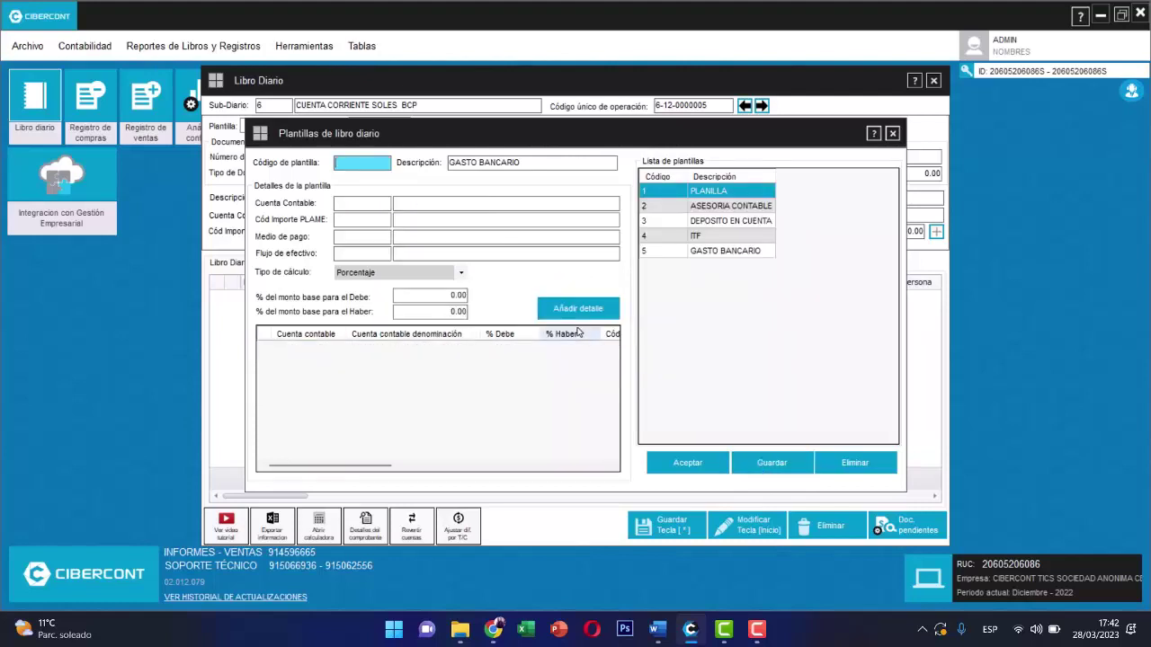
# - Apply template 3 to a S/3,000.00 deposit dated 31/12/2022 and look up the company's RUC
pyautogui.click(893, 133)
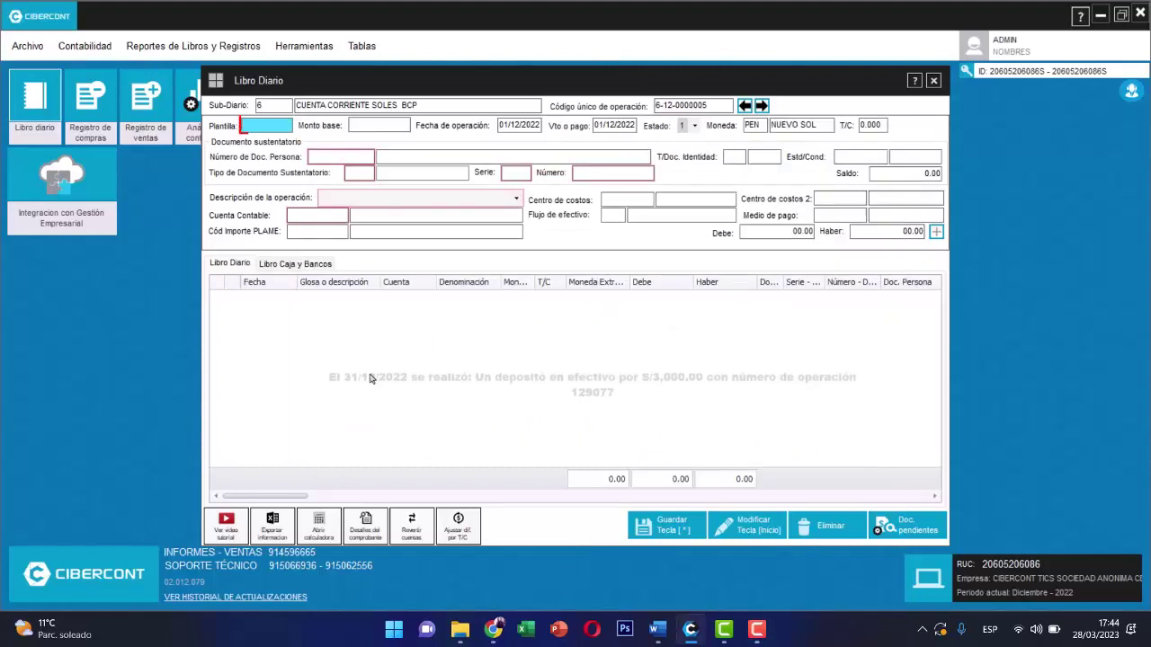
pyautogui.write('3')
pyautogui.press('Return')
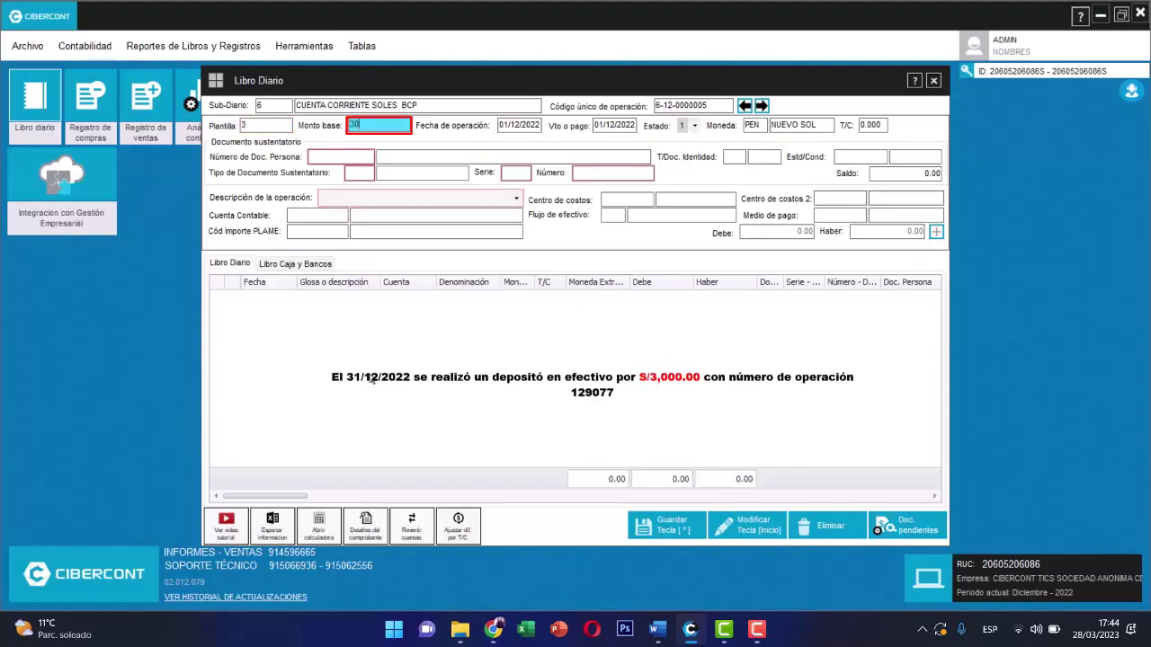
pyautogui.write('3,000')
pyautogui.press('Return')
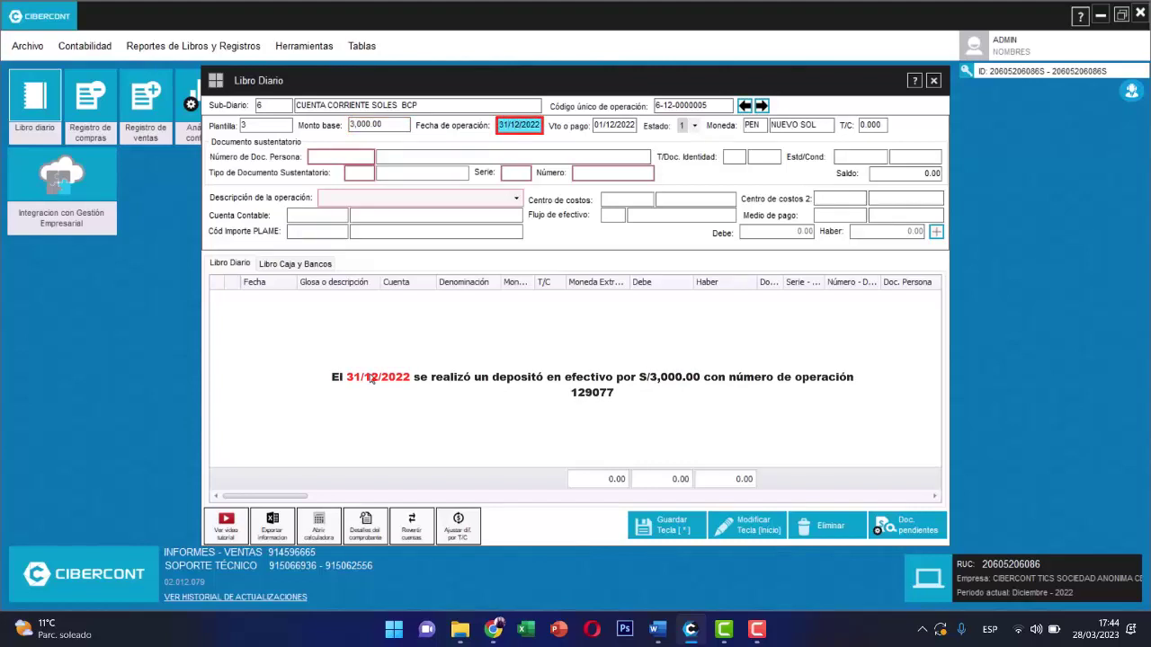
pyautogui.press('Return')
pyautogui.press('Return')
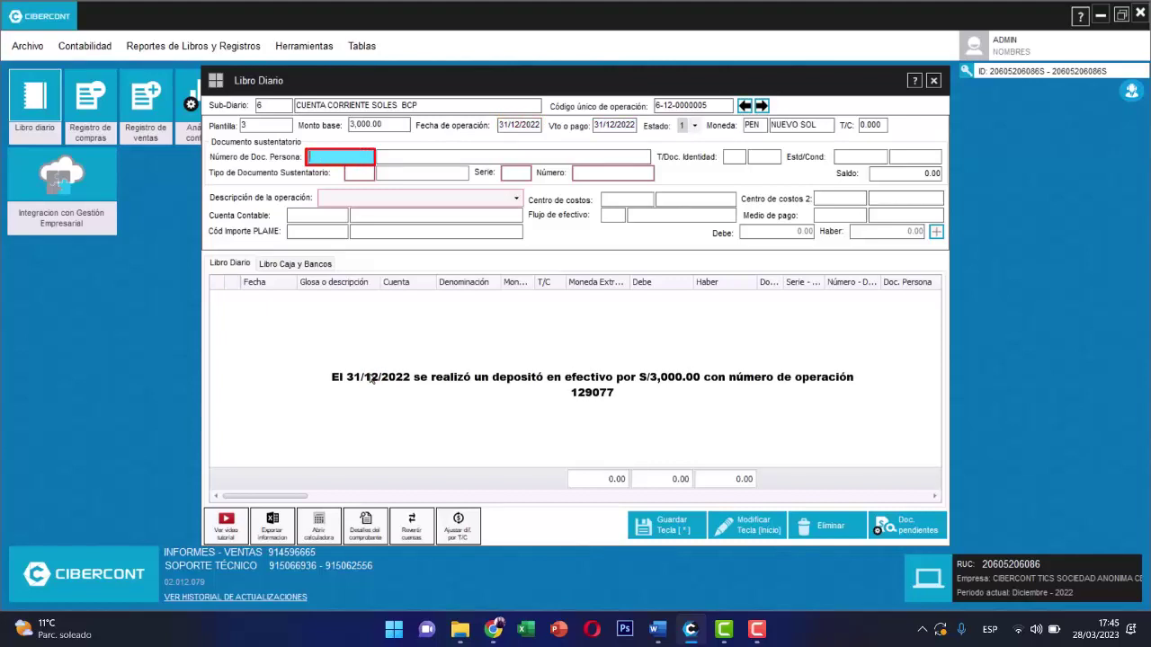
pyautogui.hotkey('ctrl', 'v')
pyautogui.press('Return')
pyautogui.press('Return')
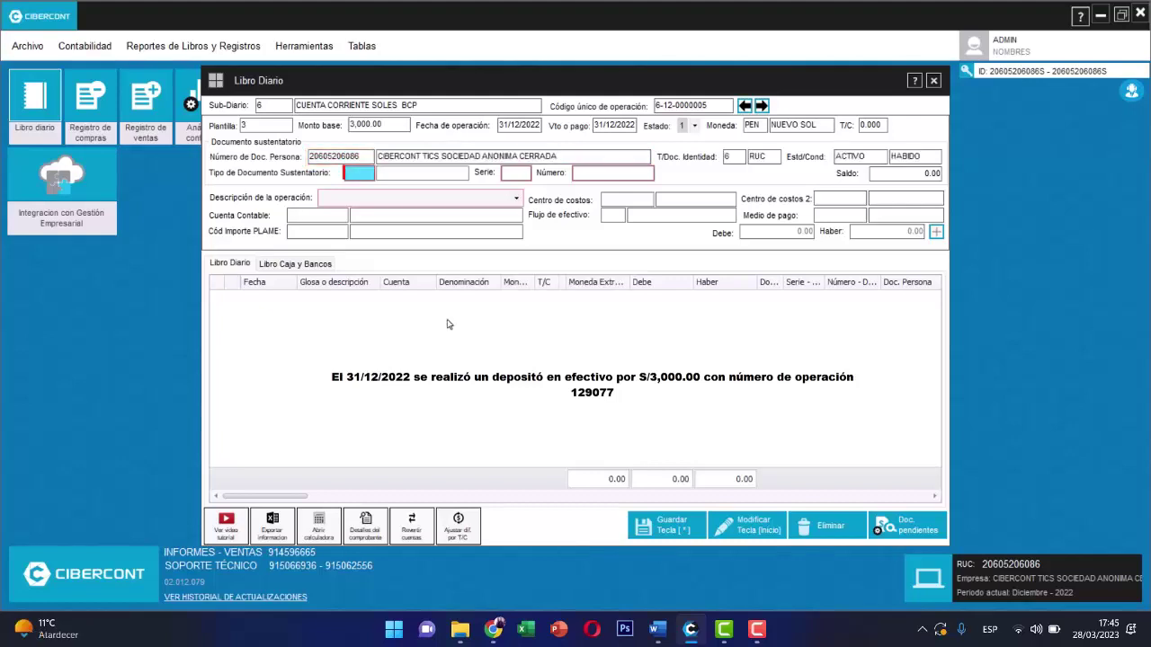
pyautogui.write('13')
pyautogui.press('Return')
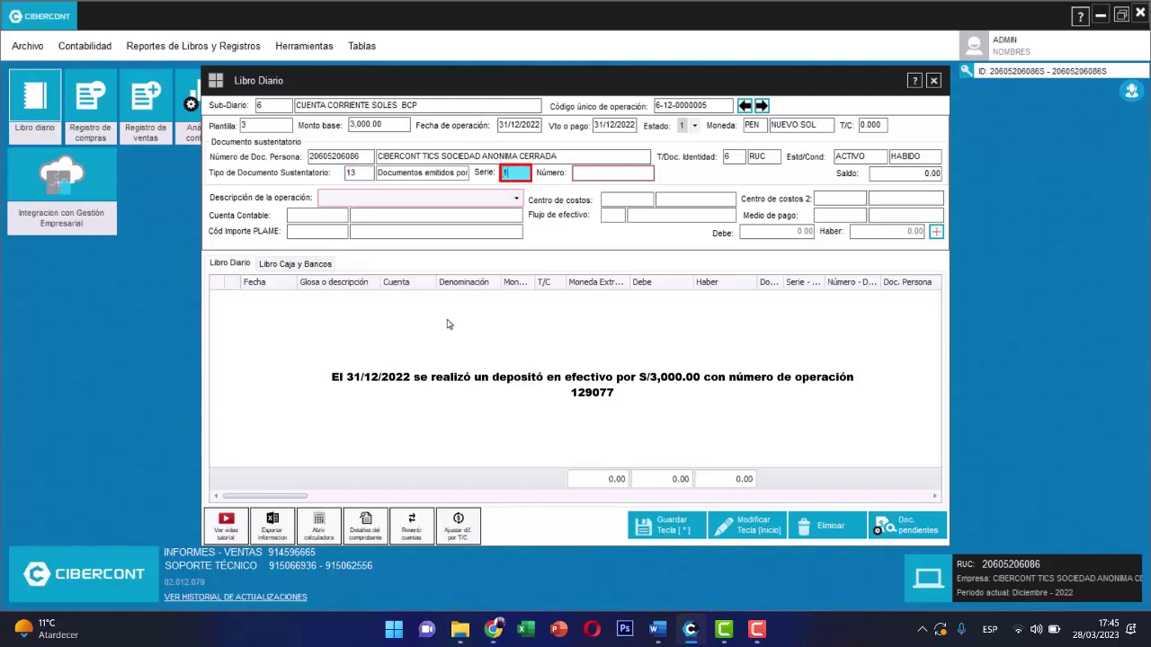
pyautogui.press('Return')
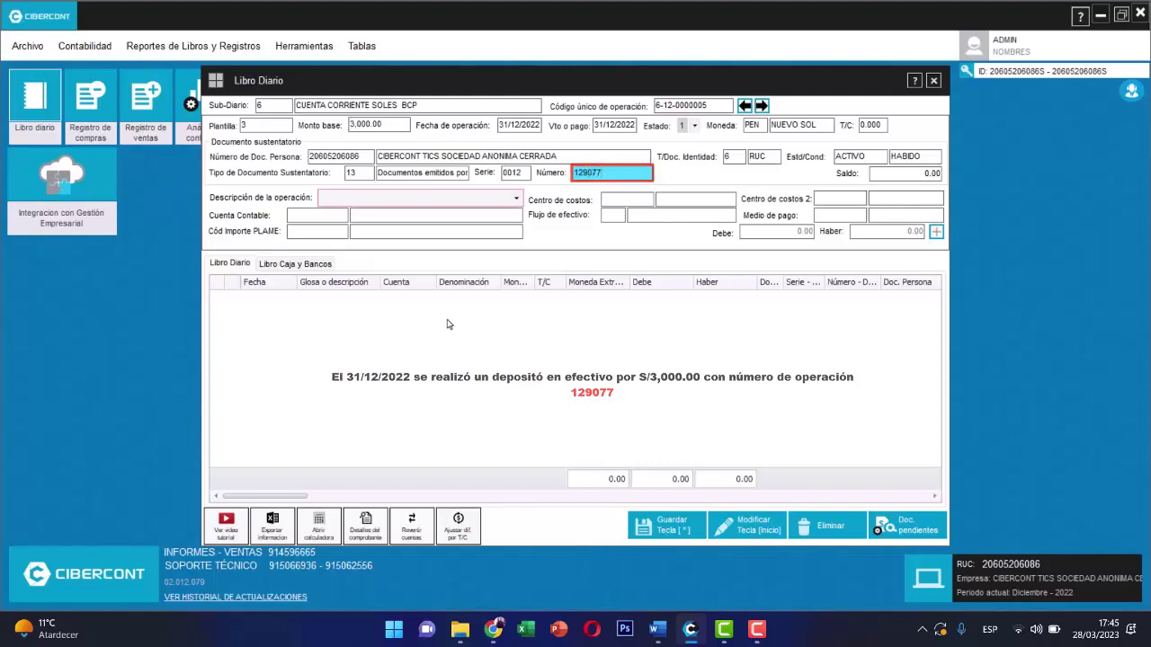
pyautogui.press('Return')
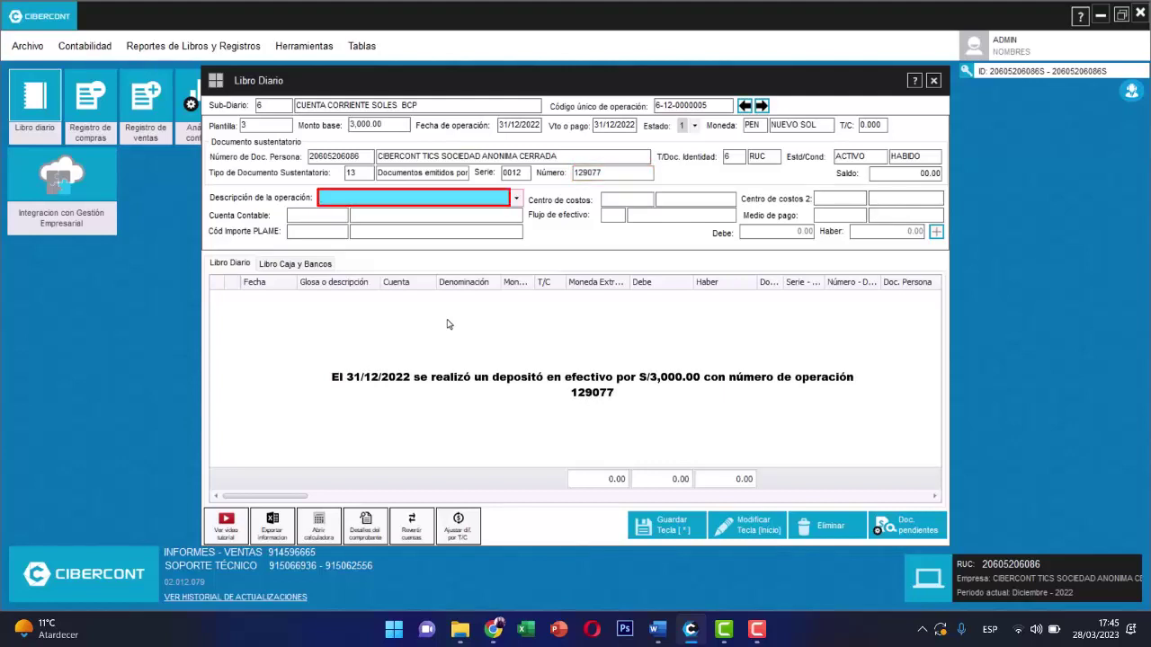
pyautogui.write('POR EL DEPÓSITO EN CUENTA')
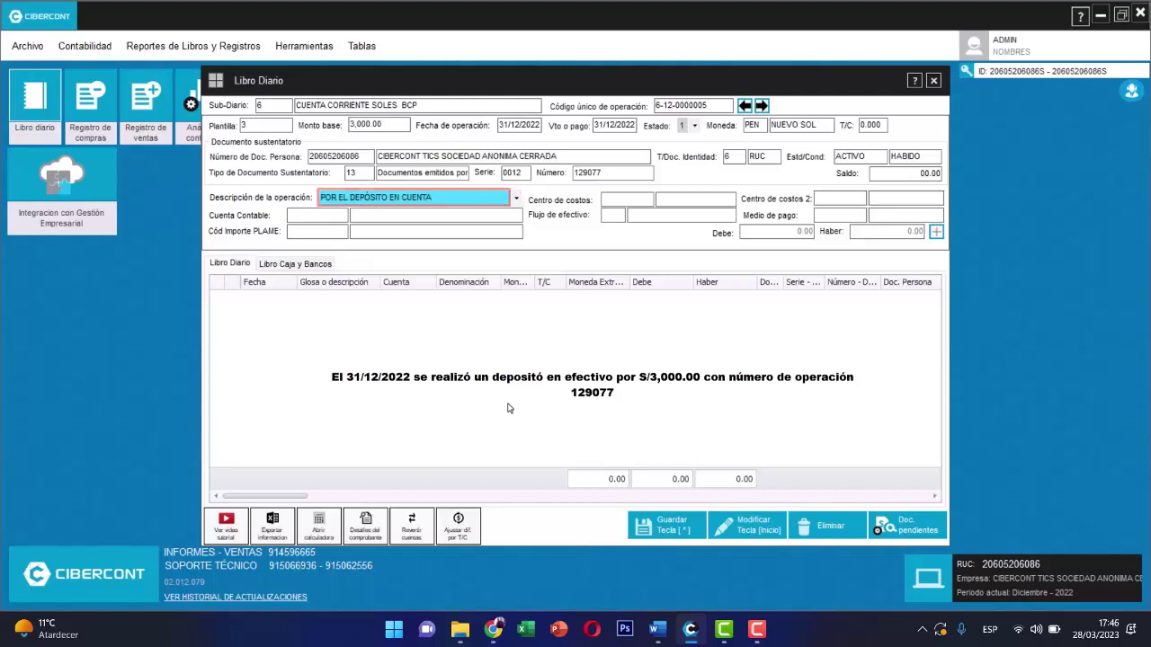
pyautogui.press('Return')
pyautogui.press('Return')
pyautogui.press('Return')
pyautogui.press('Return')
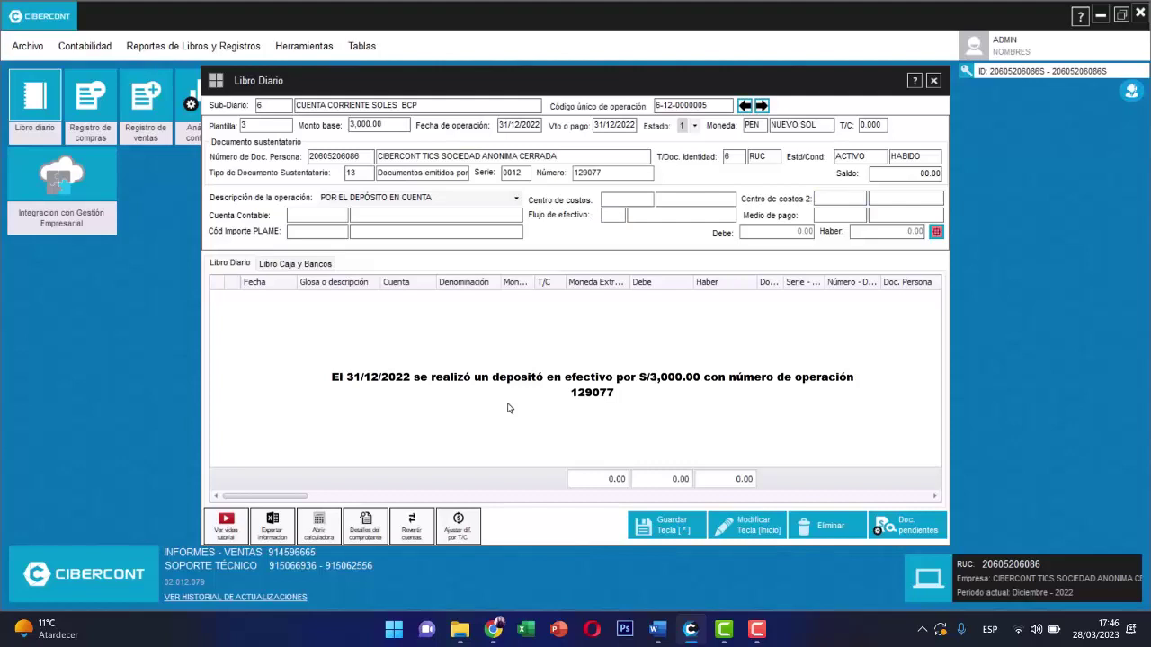
pyautogui.press('Return')
pyautogui.click(684, 531)
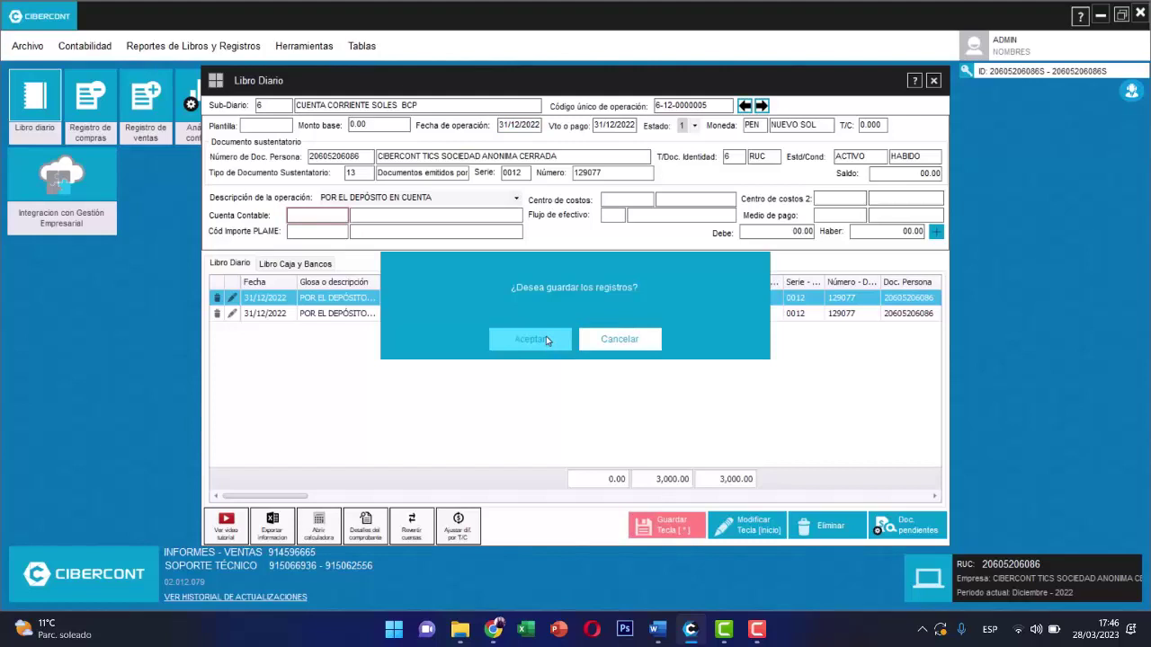
pyautogui.click(546, 340)
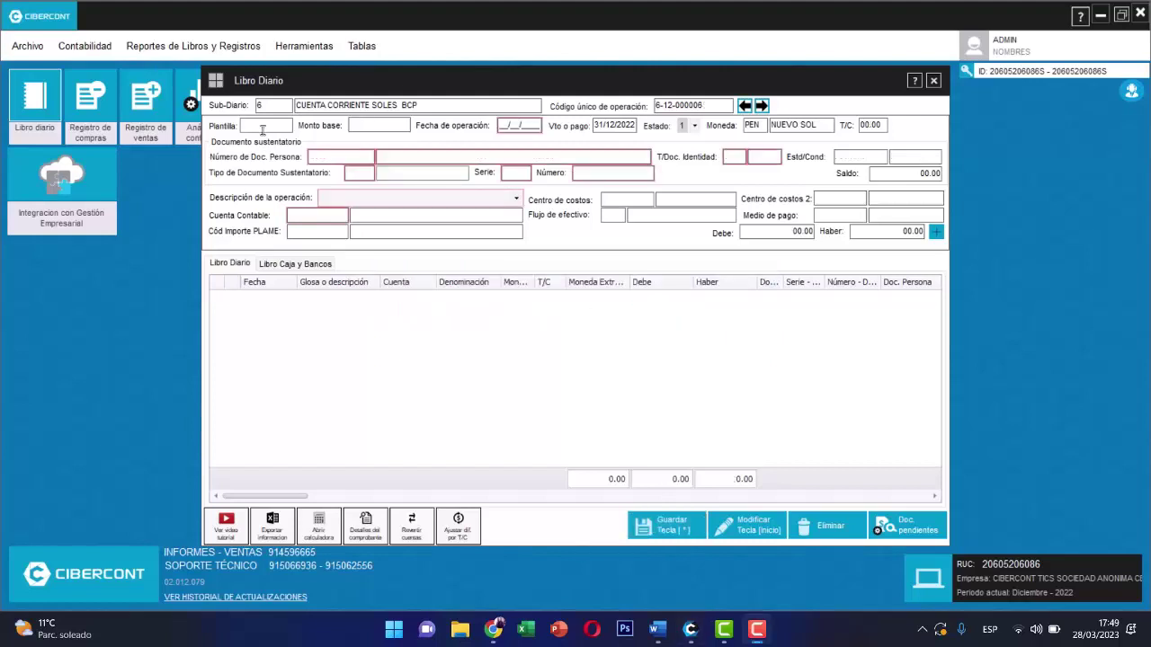
# - Apply template 4 with base amount 0.05, date 31/12/2022 and the company's RUC
pyautogui.click(262, 129)
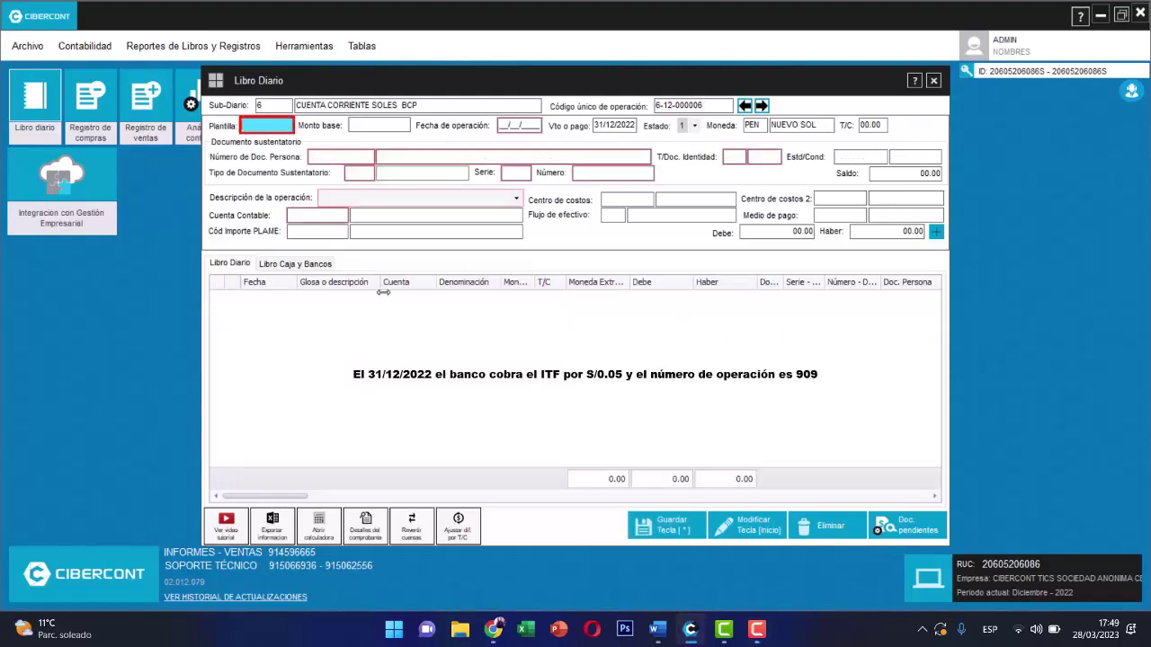
pyautogui.write('4')
pyautogui.press('Return')
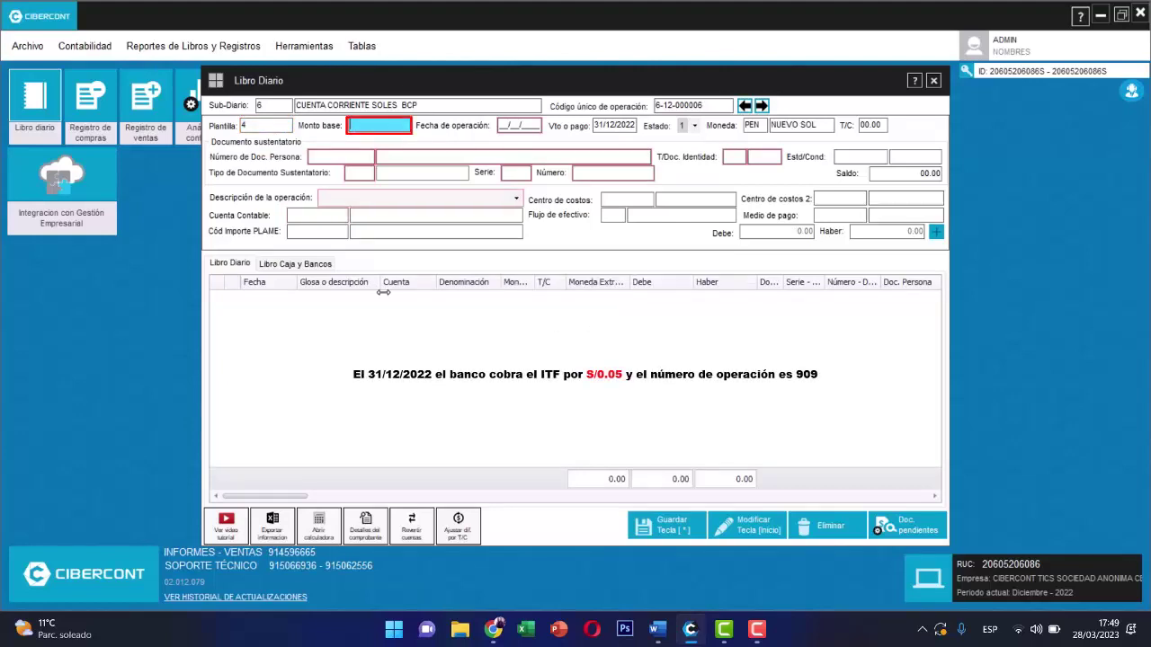
pyautogui.write('0.05')
pyautogui.press('Return')
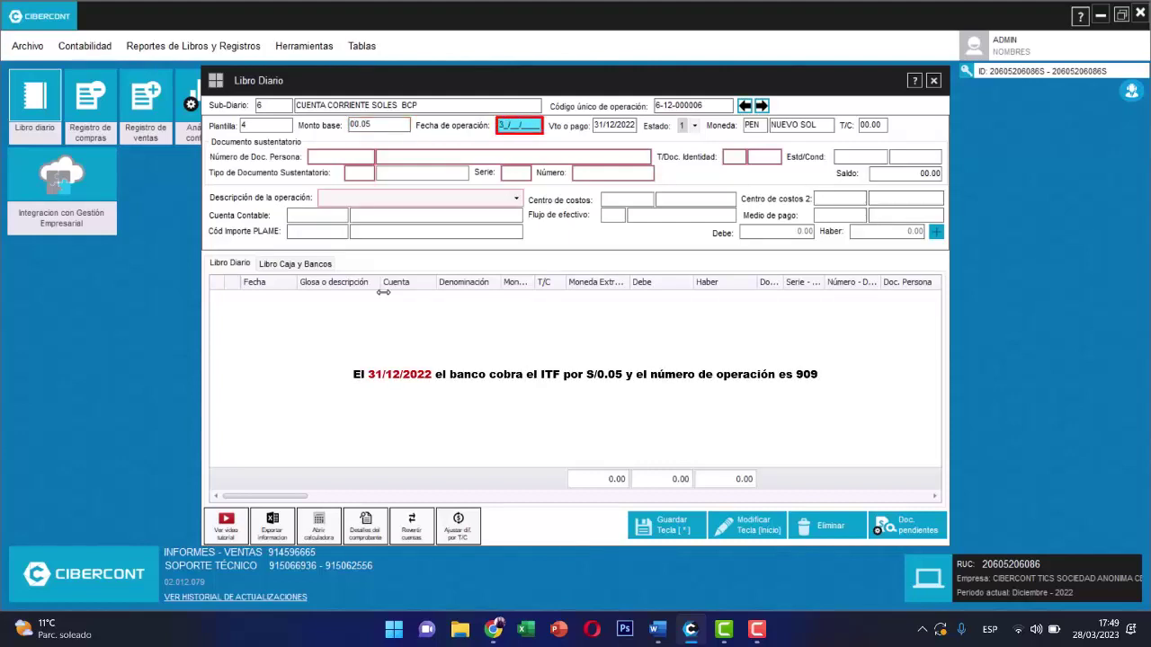
pyautogui.write('31/12/2022')
pyautogui.press('Return')
pyautogui.press('Return')
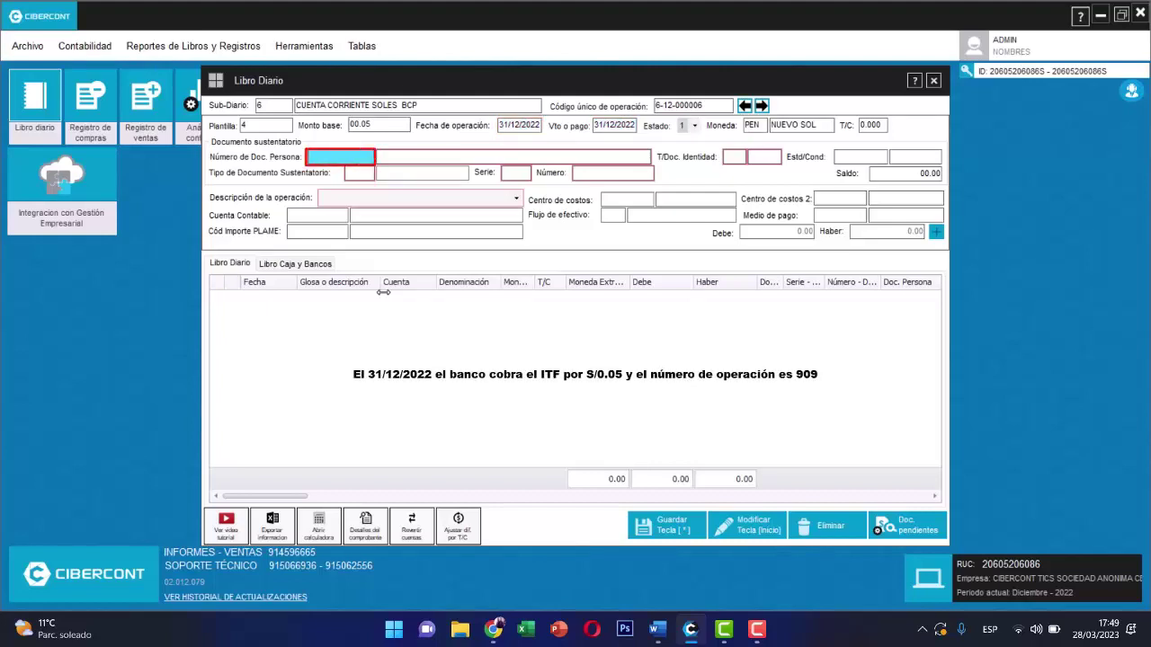
pyautogui.press('Return')
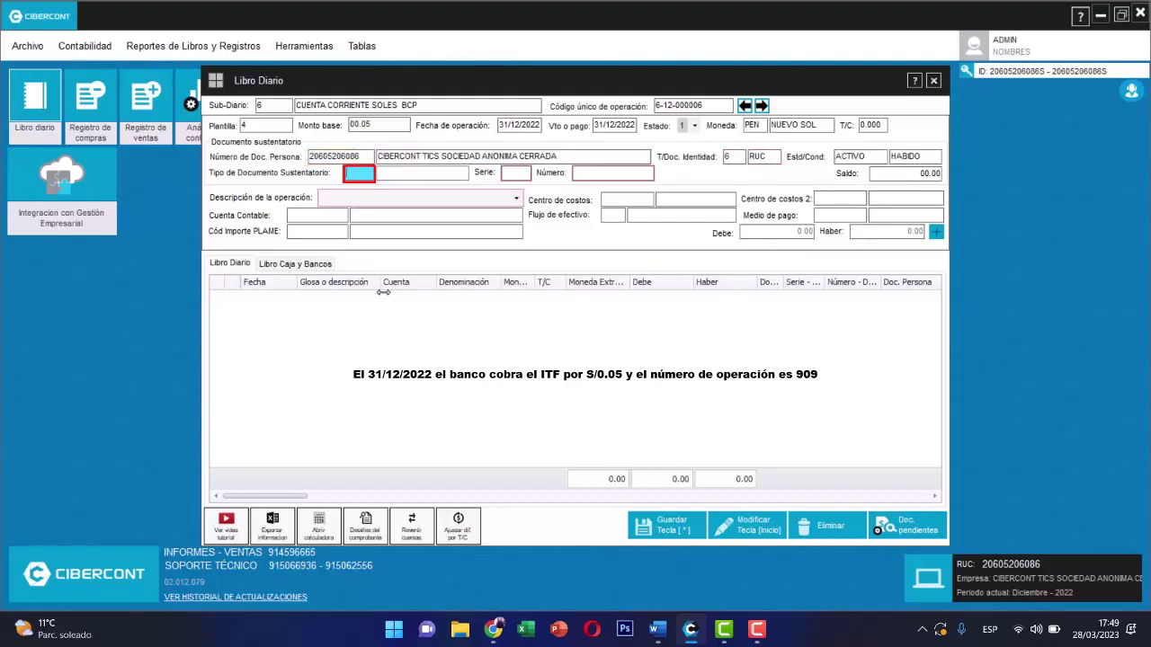
# - Enter document 13-0012-909 described 'POR EL GASTO DE ITF', generate the lines and save
pyautogui.write('13')
pyautogui.press('Return')
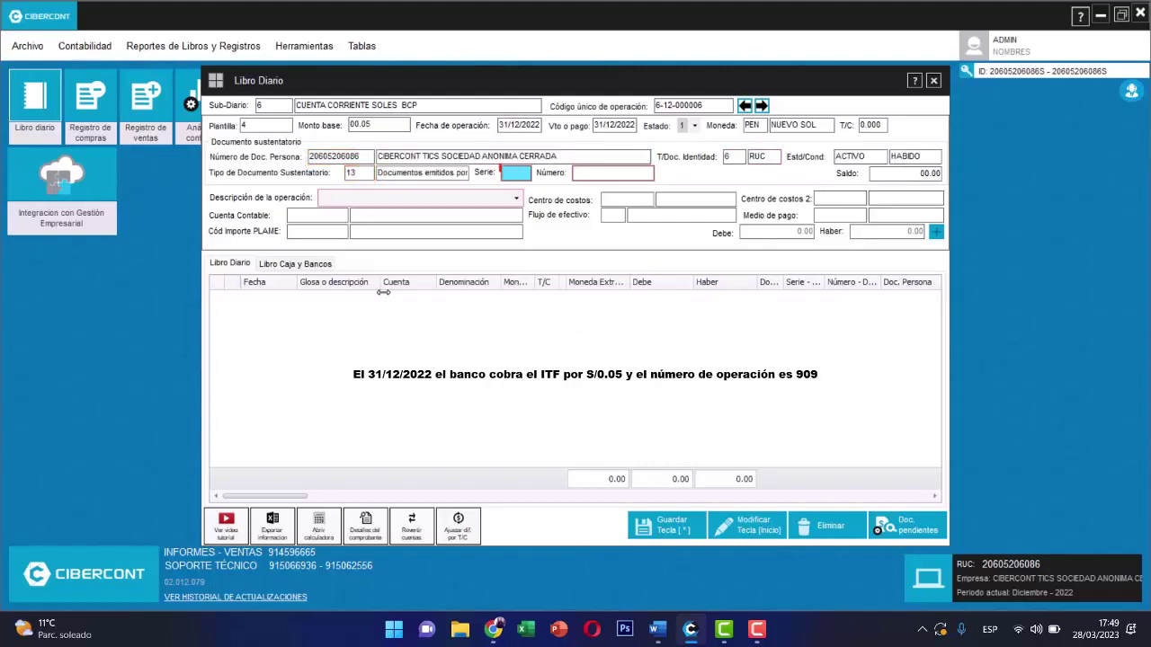
pyautogui.write('12')
pyautogui.press('Return')
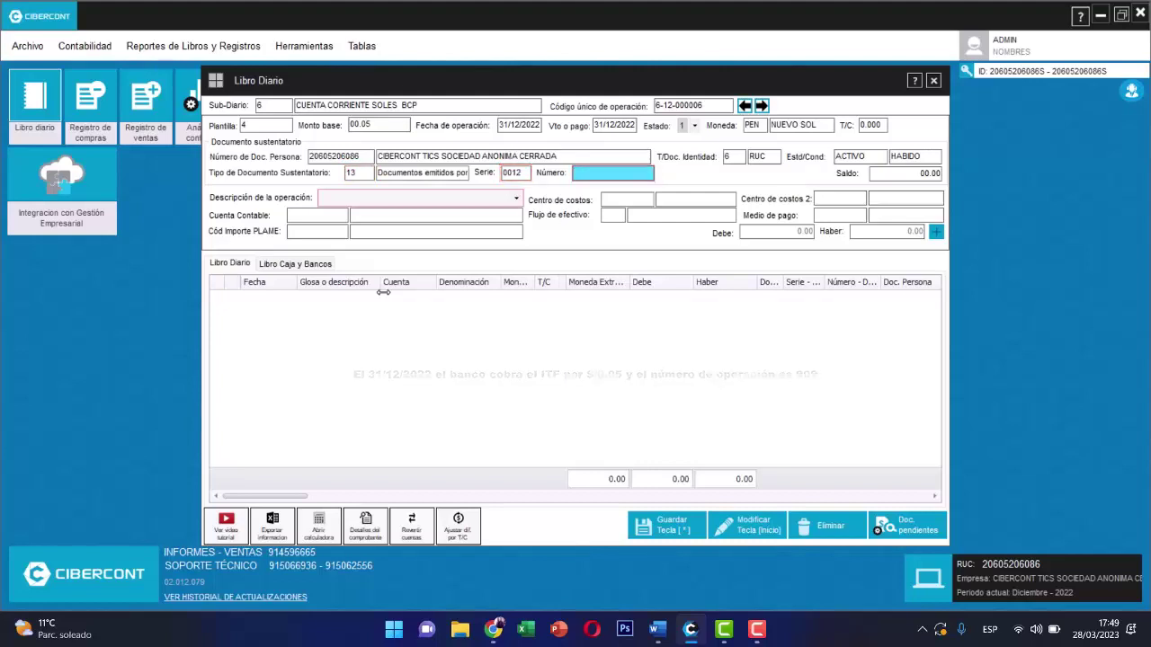
pyautogui.write('909')
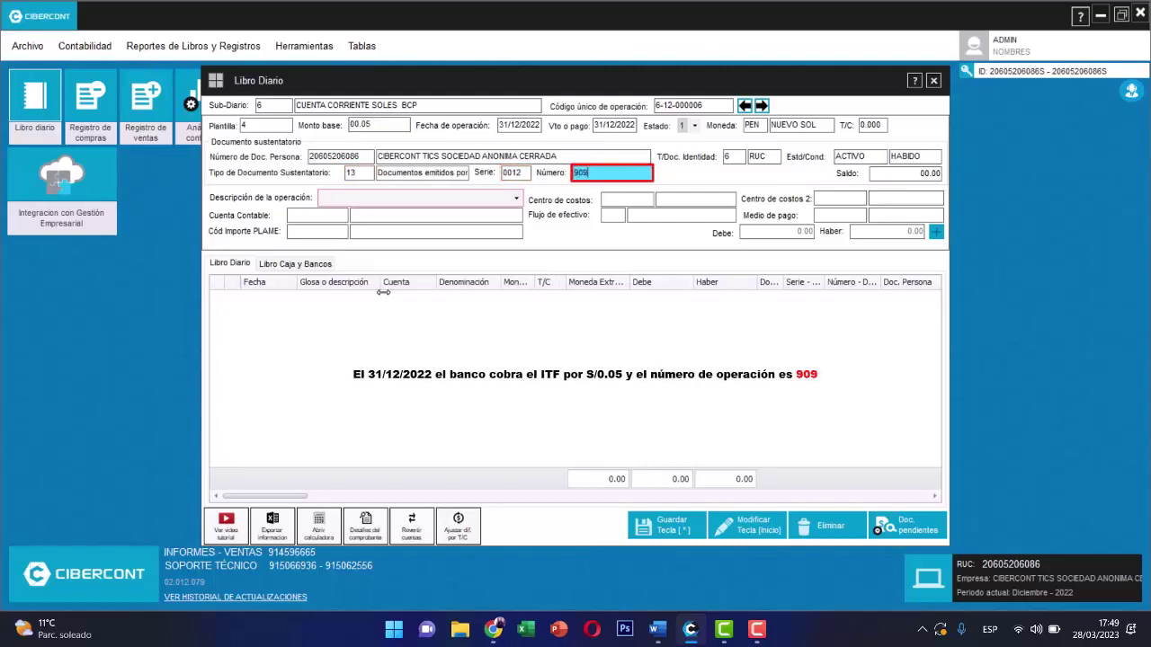
pyautogui.press('Return')
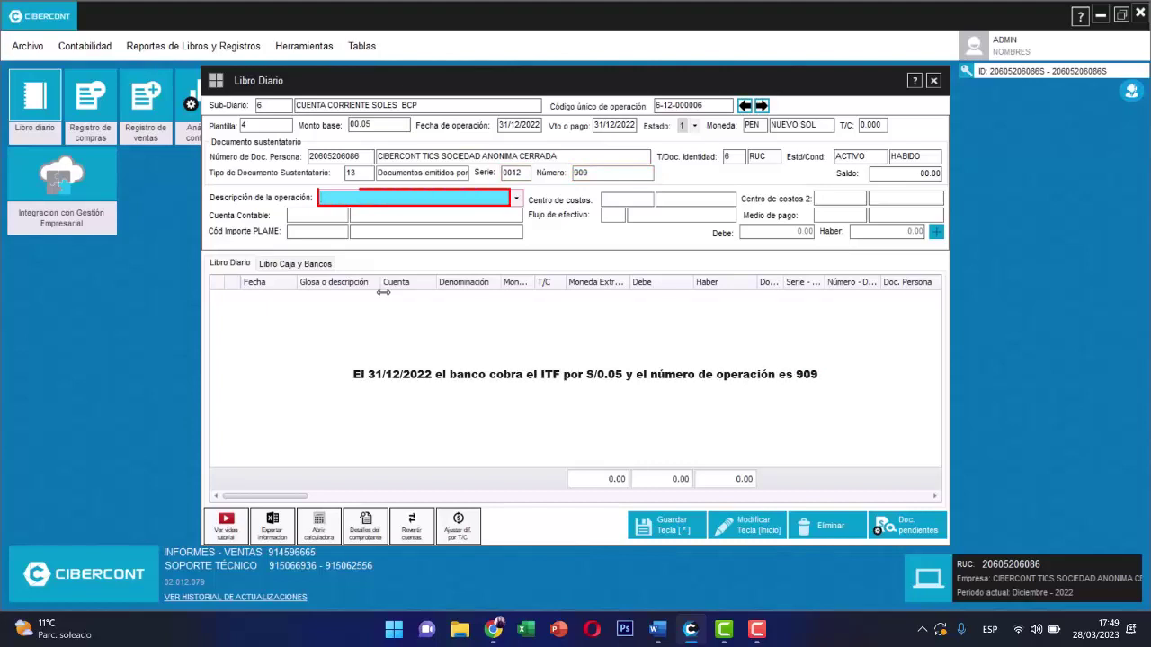
pyautogui.write('POR EL GASTO DE ITF')
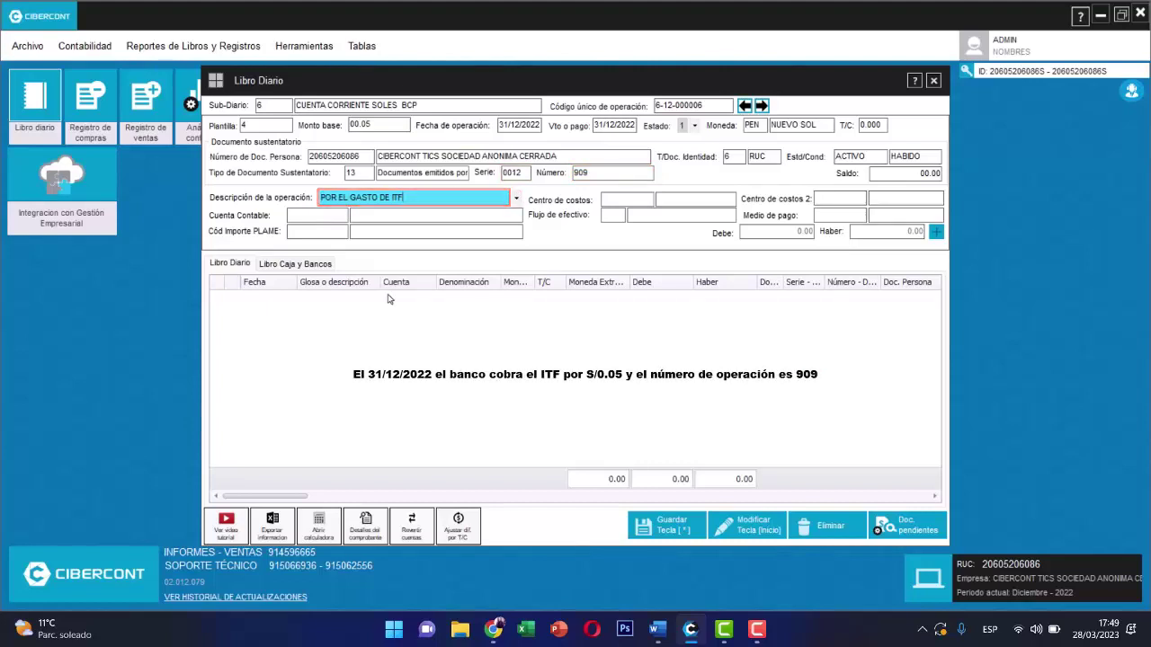
pyautogui.press('Return')
pyautogui.press('Return')
pyautogui.press('Return')
pyautogui.press('Return')
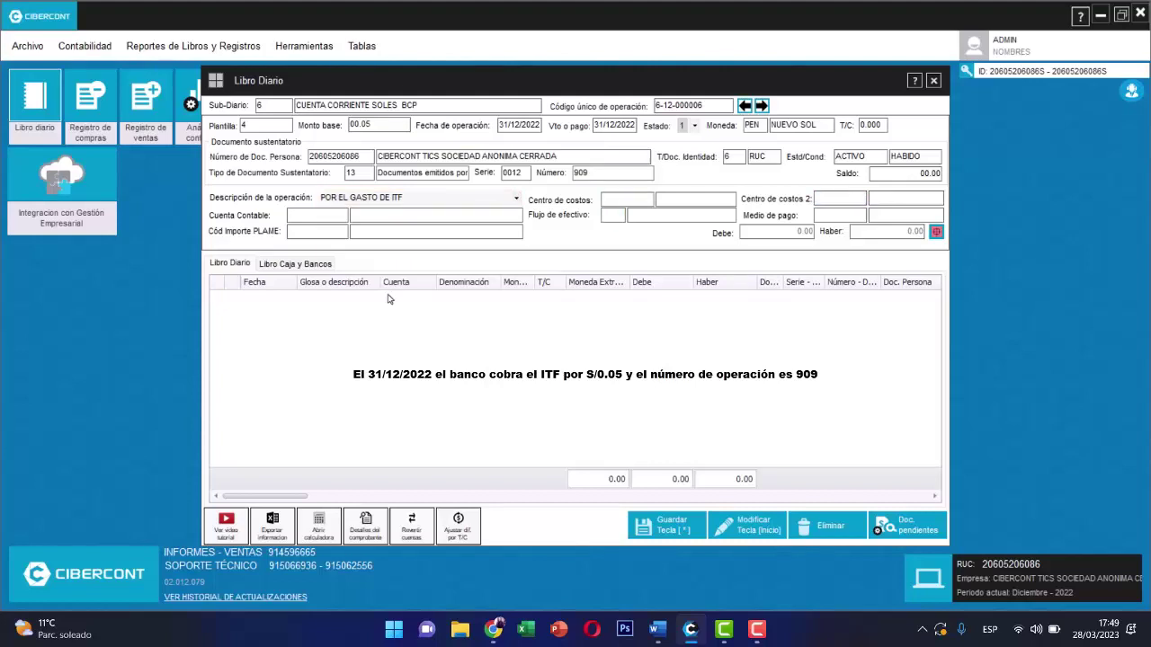
pyautogui.press('Return')
pyautogui.click(671, 525)
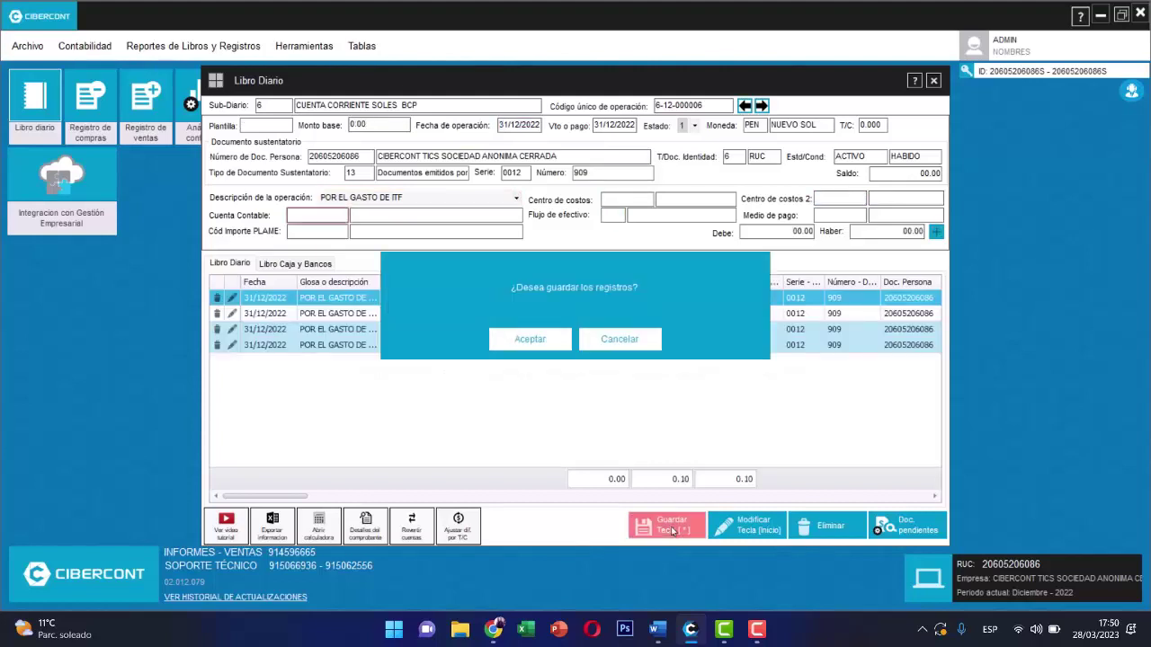
pyautogui.click(543, 340)
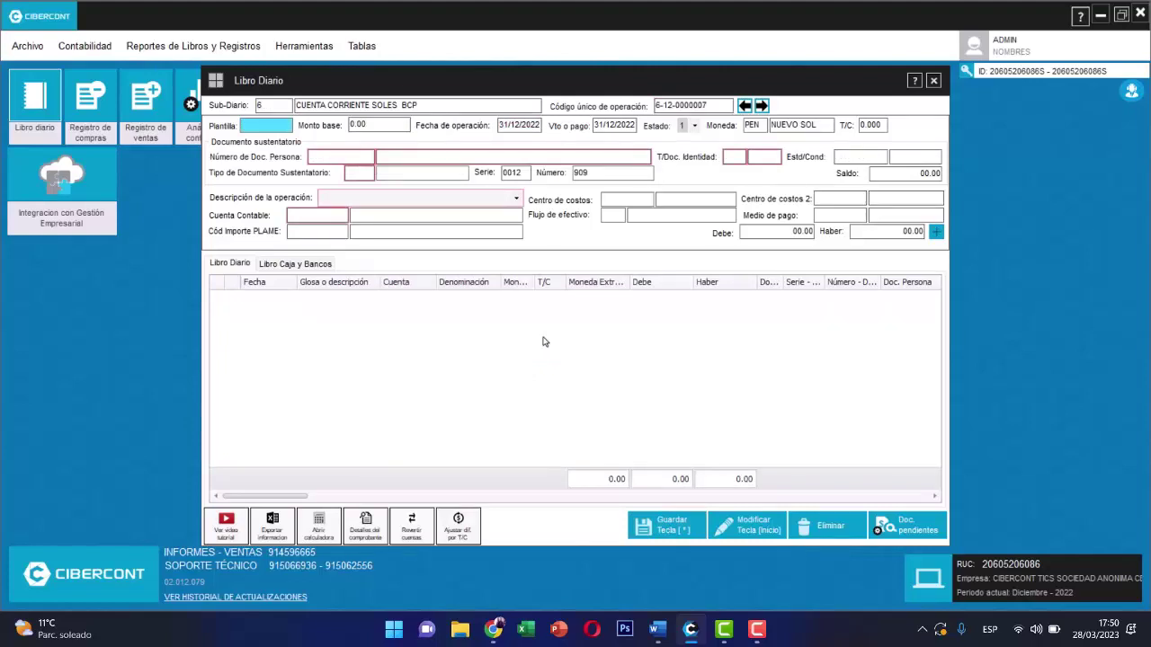
# - Apply template 5 with a 3.50 base amount and look up the company's RUC
pyautogui.write('5')
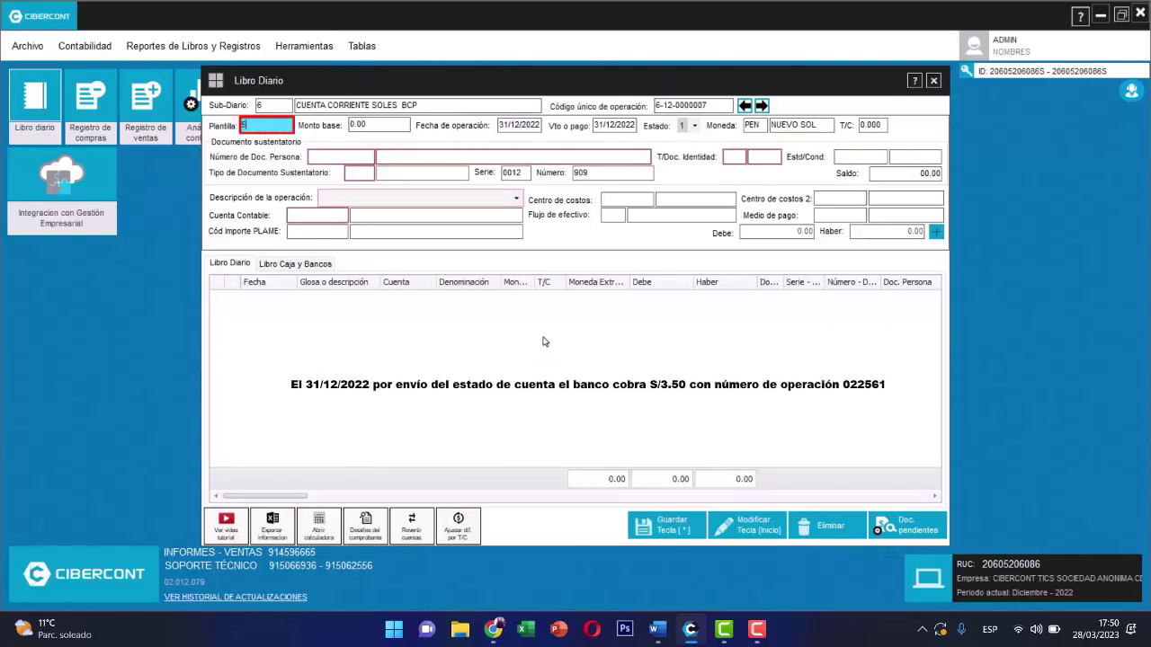
pyautogui.press('Return')
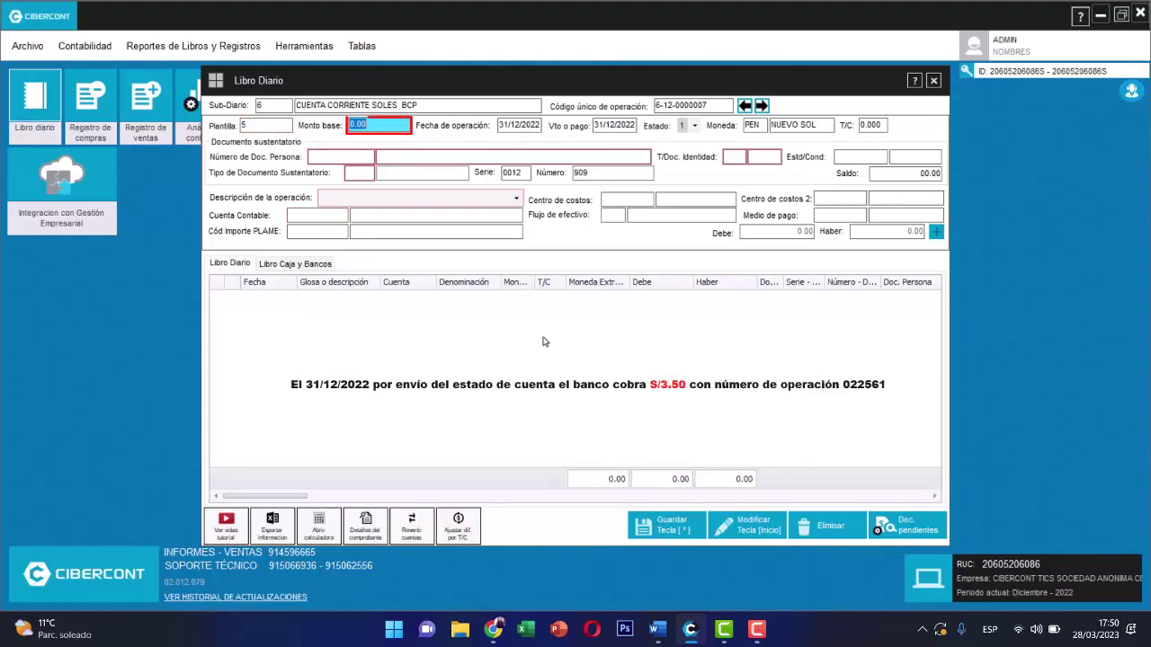
pyautogui.write('3.50')
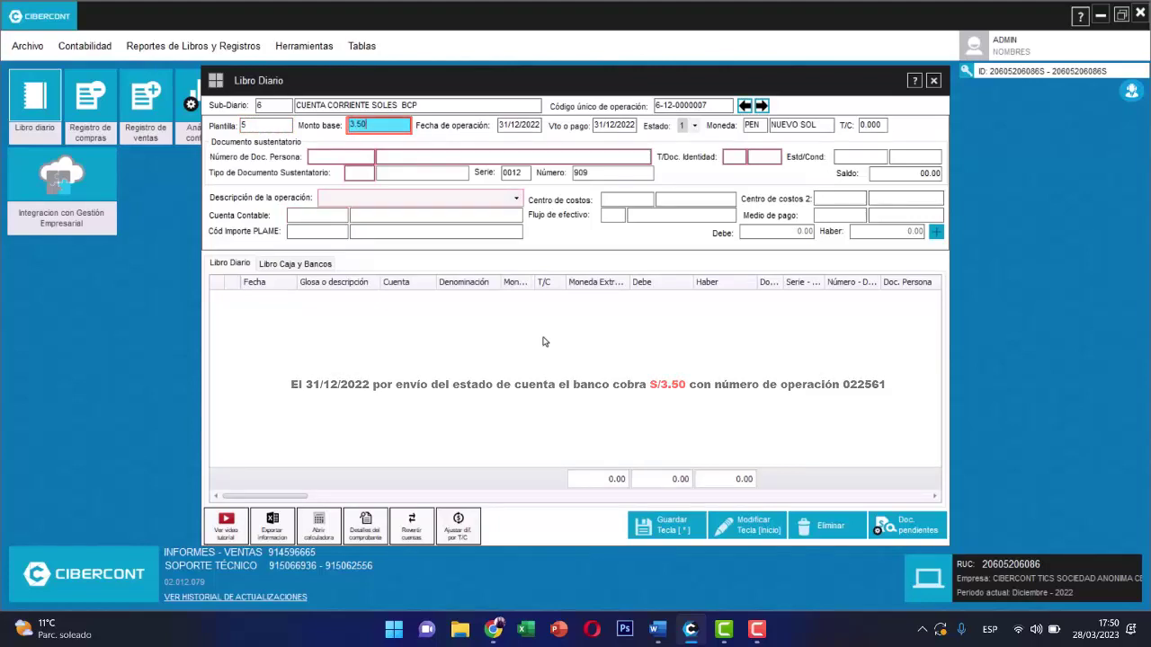
pyautogui.press('Return')
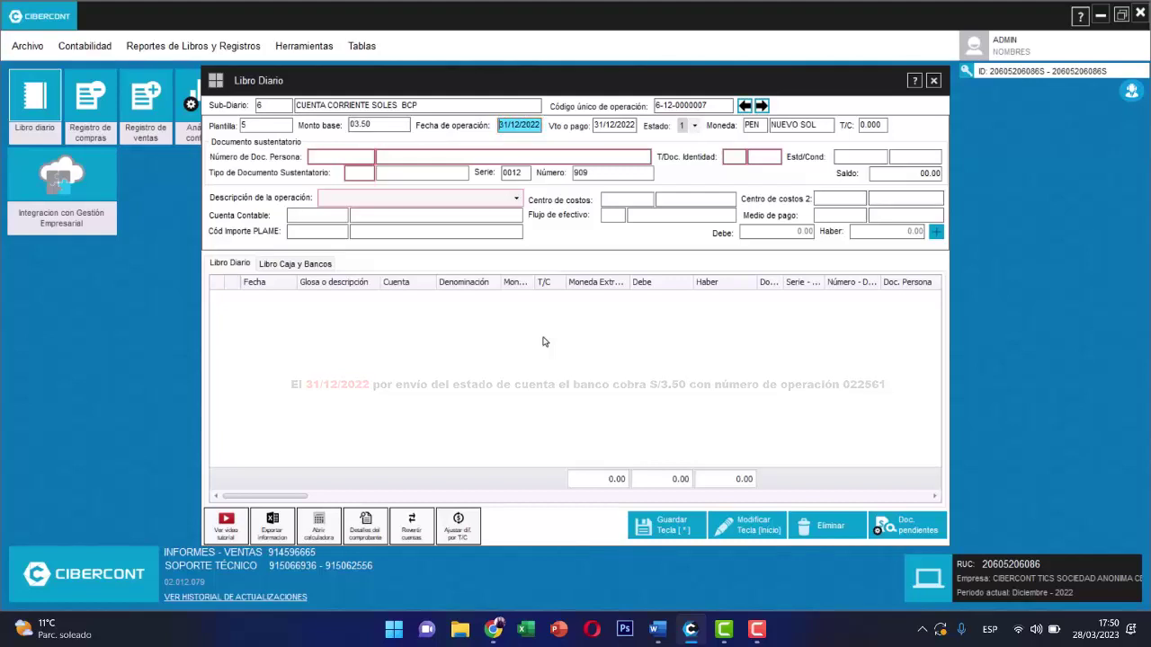
pyautogui.press('Return')
pyautogui.press('Return')
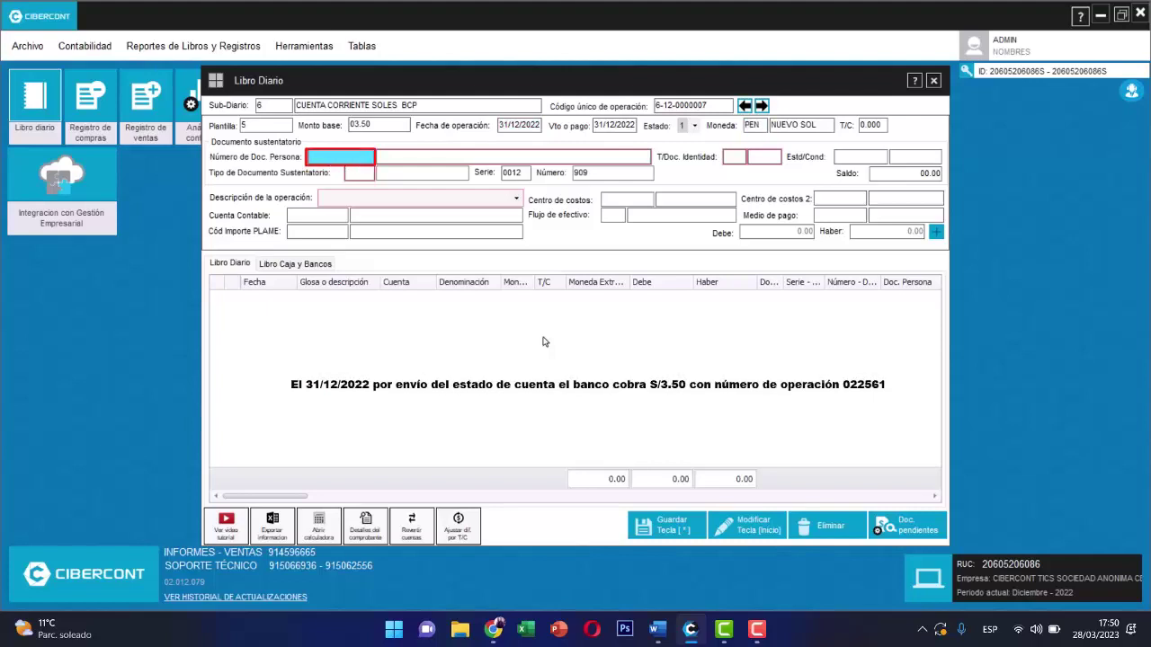
pyautogui.press('Return')
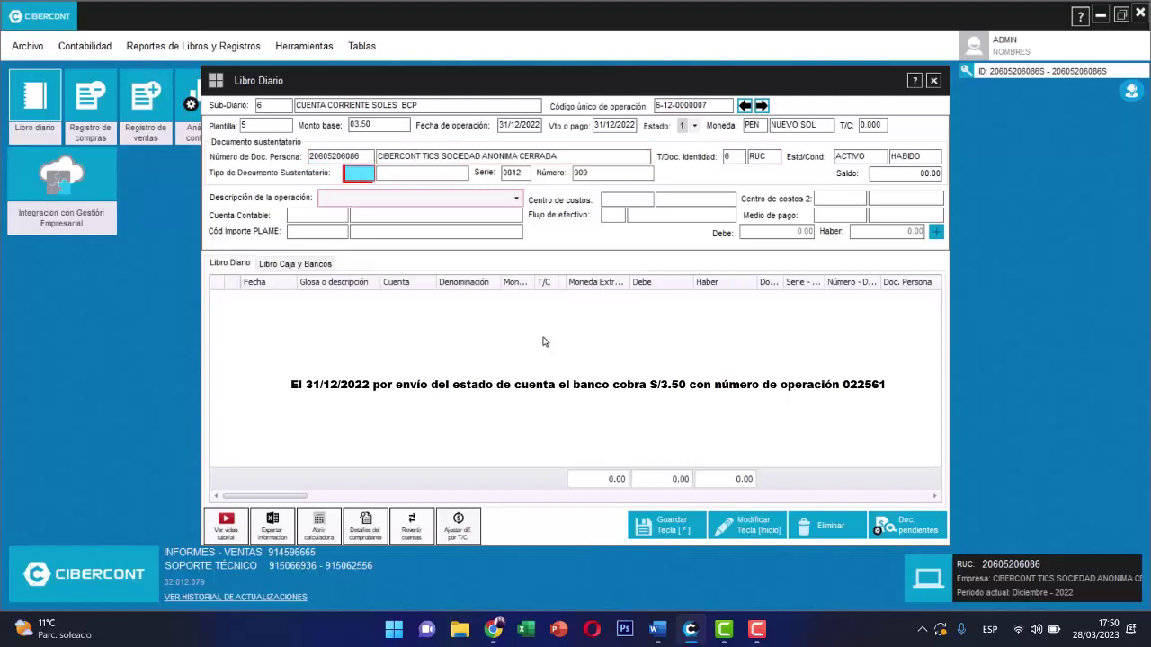
pyautogui.write('13')
pyautogui.press('Return')
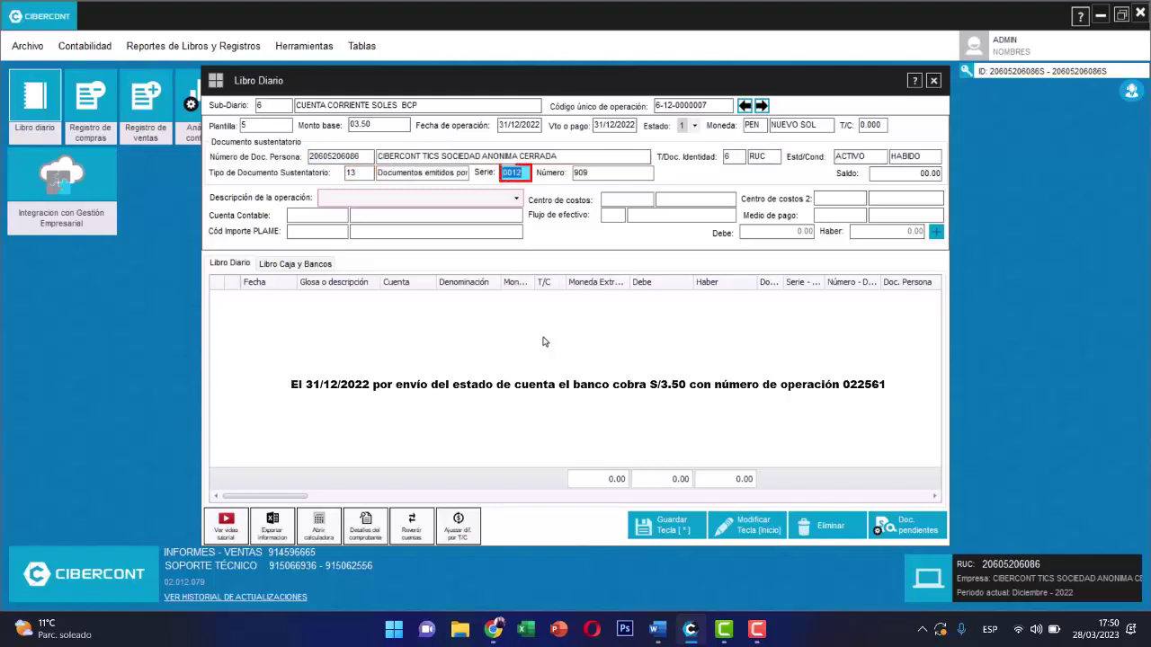
pyautogui.press('Return')
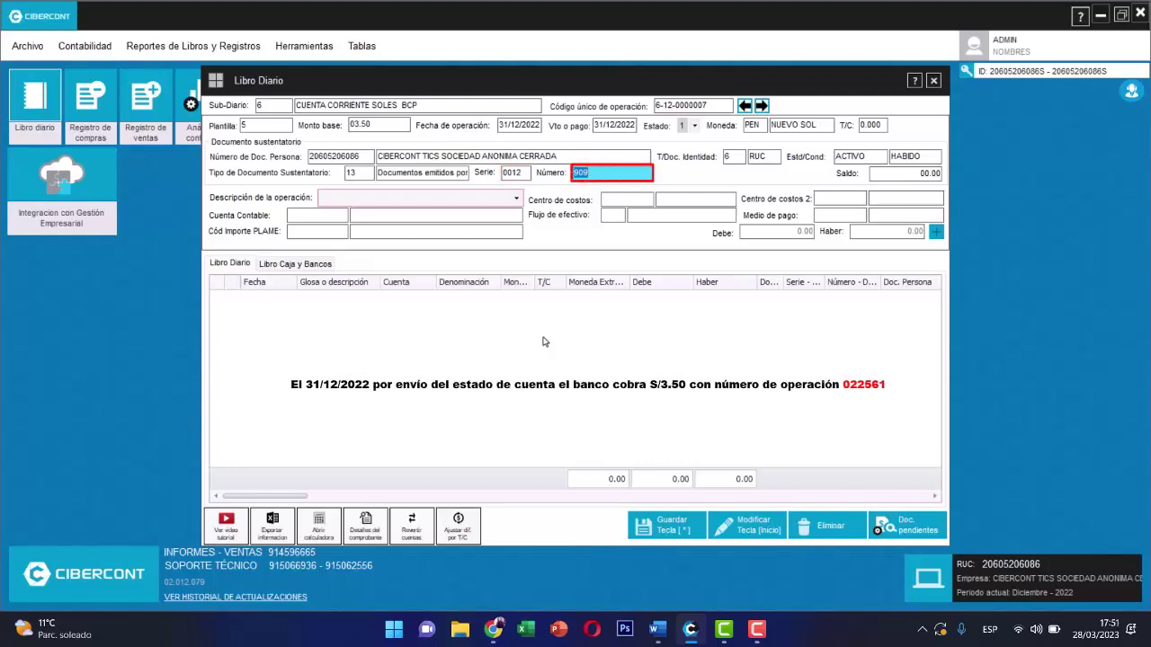
pyautogui.write('22561')
pyautogui.press('Return')
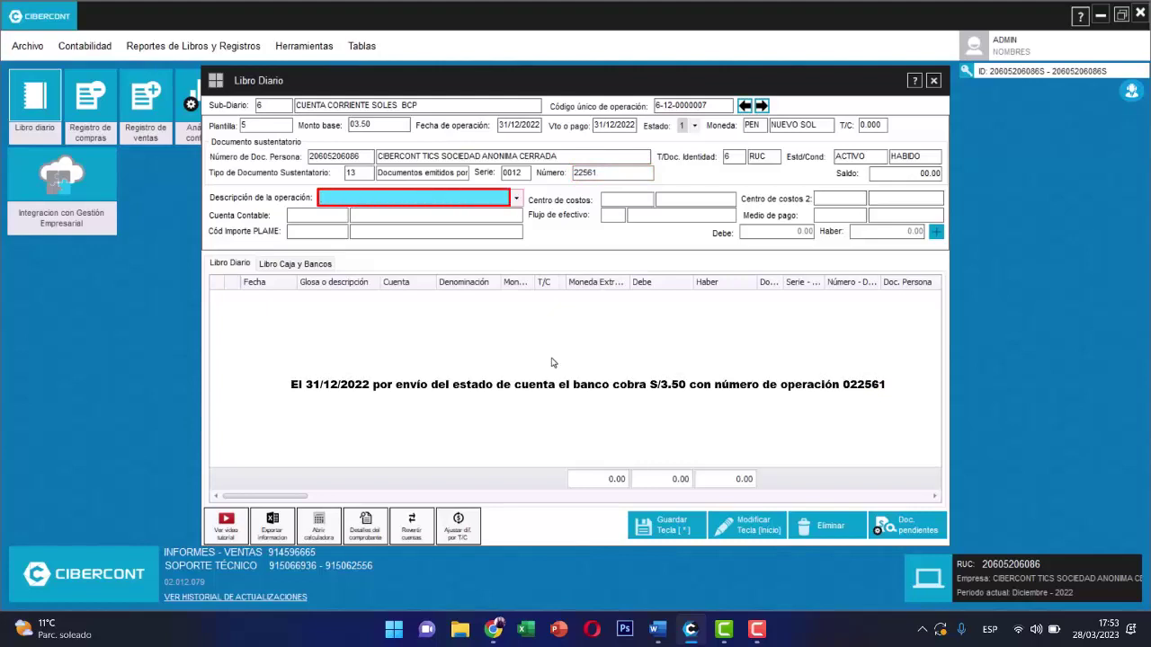
pyautogui.write('POR EL ENVIÓ DE ESTADO DE CUENTA')
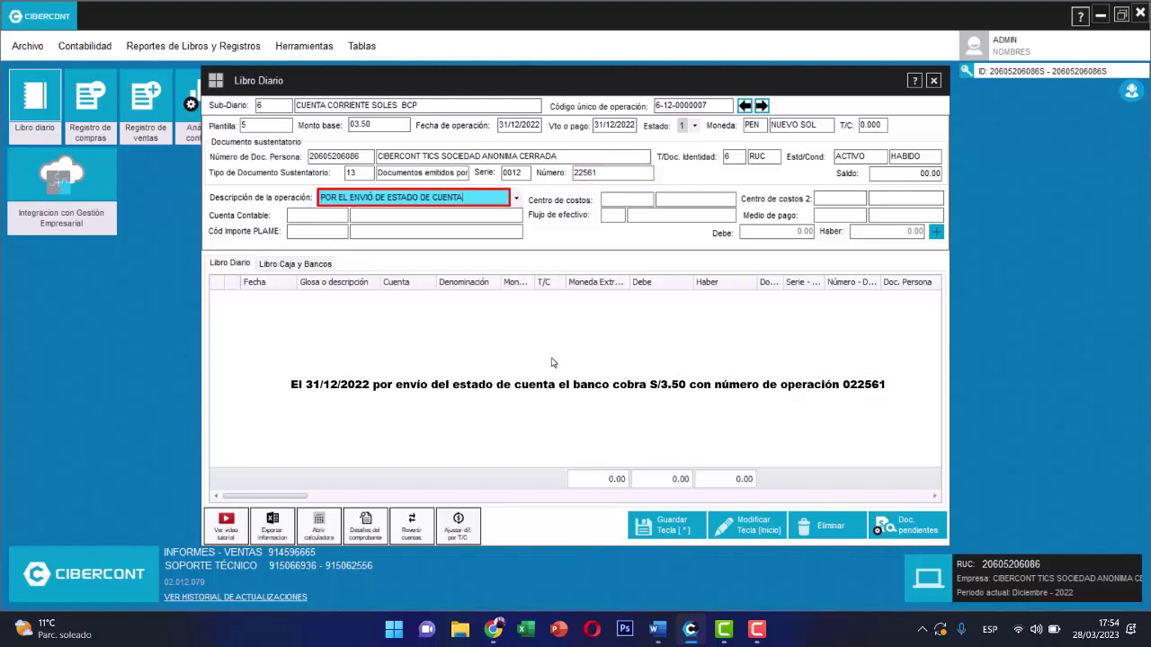
pyautogui.press('Return')
pyautogui.press('Return')
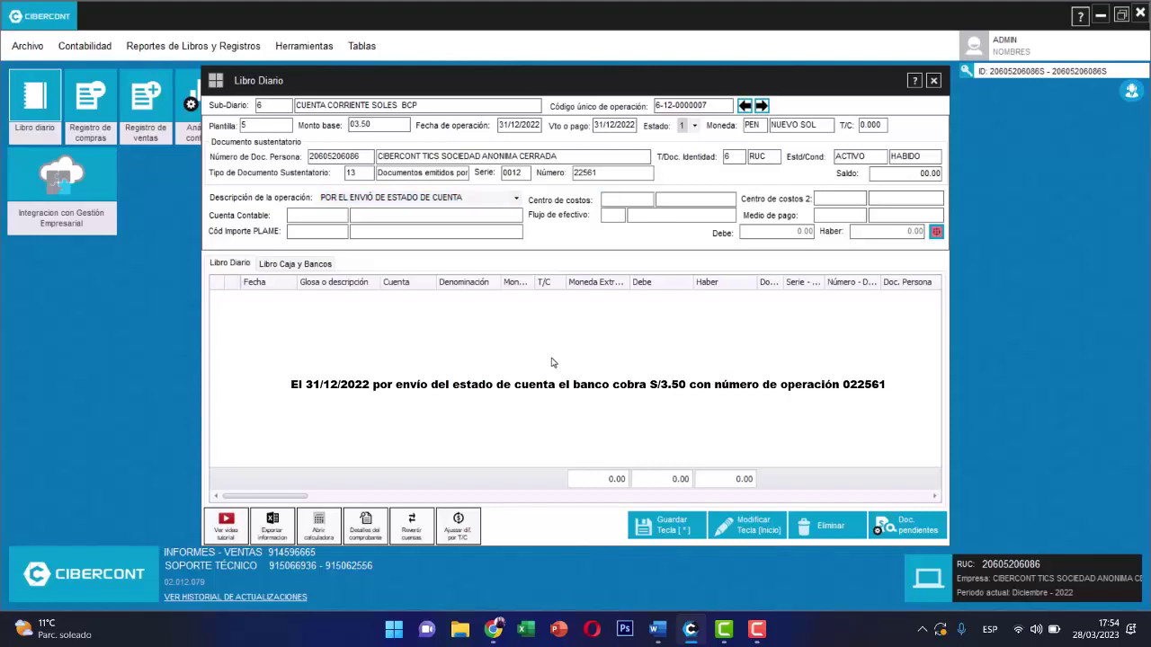
pyautogui.press('Return')
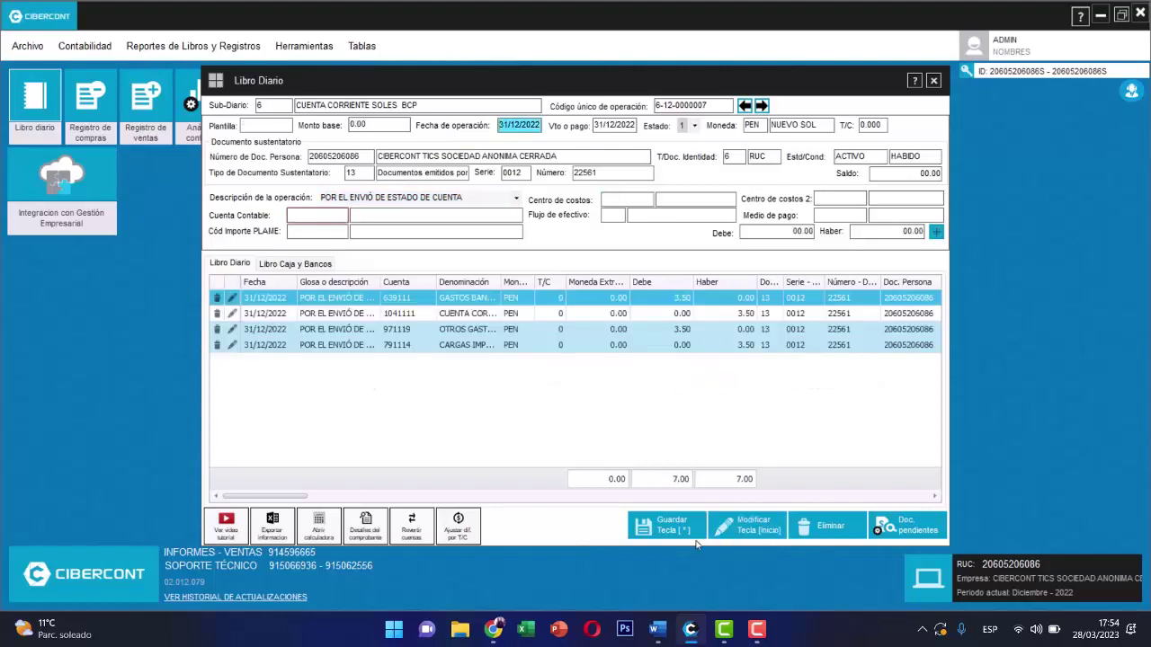
pyautogui.click(667, 534)
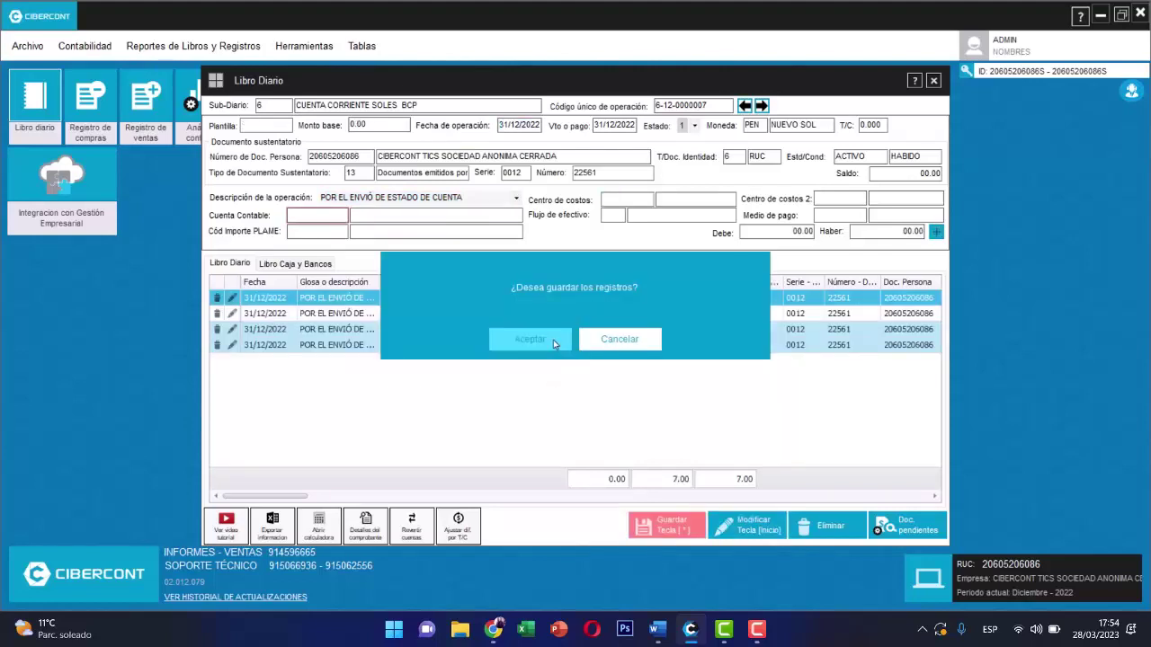
pyautogui.click(553, 339)
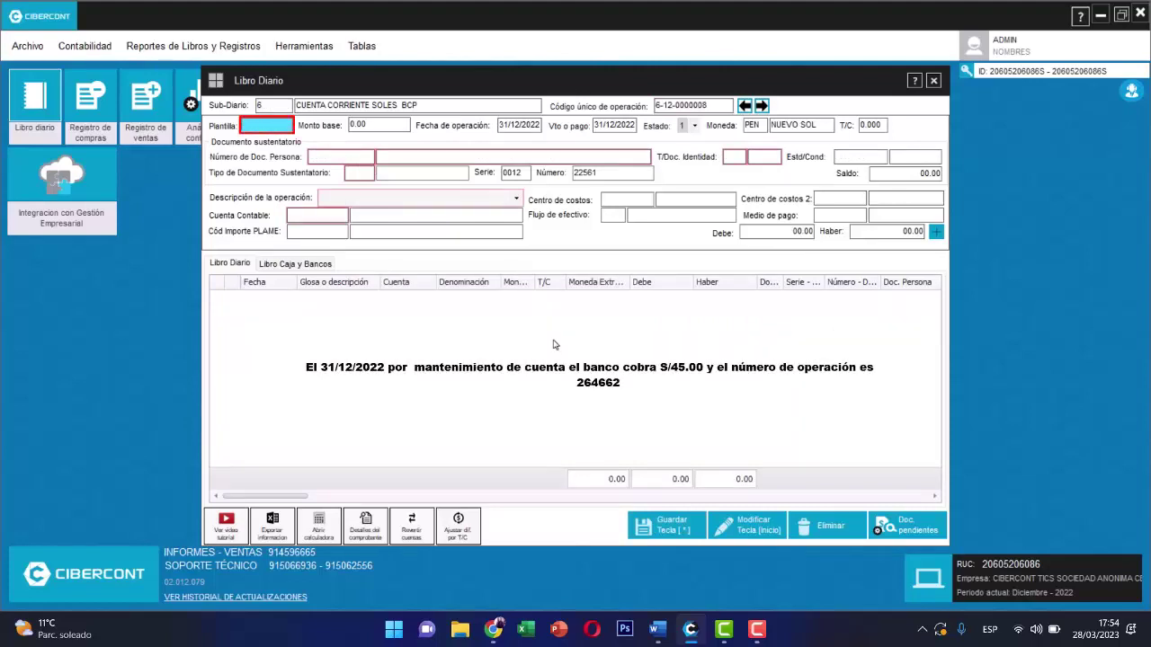
# - Load template 5 with a base amount of 45.00
pyautogui.write('5')
pyautogui.press('Return')
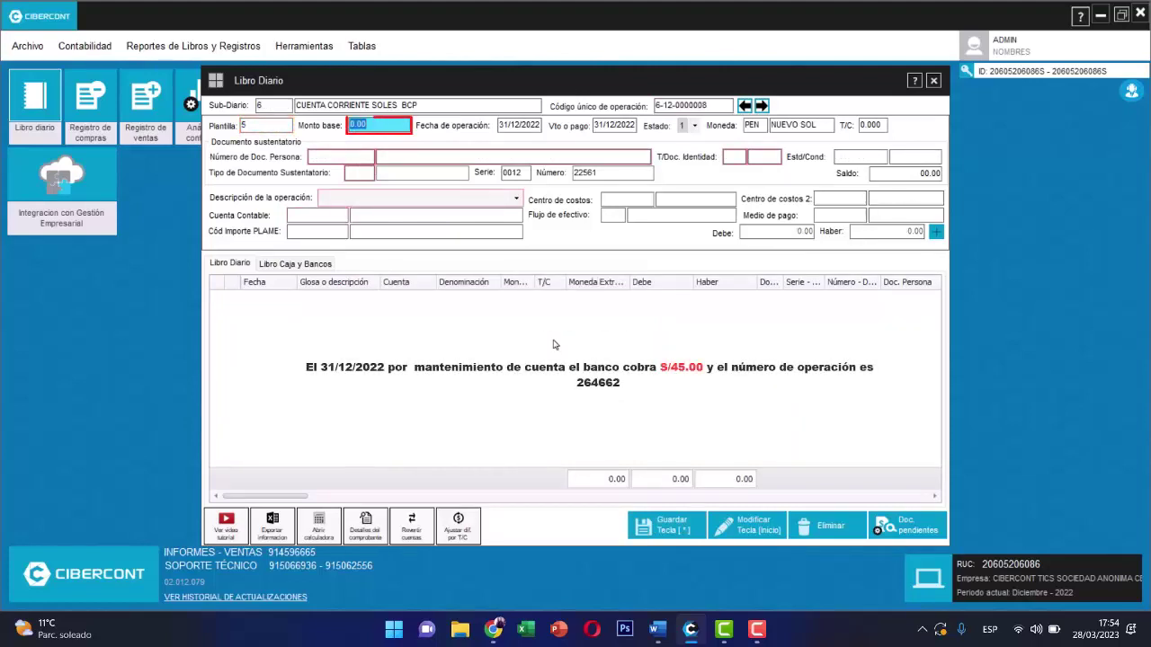
pyautogui.write('45')
pyautogui.press('Return')
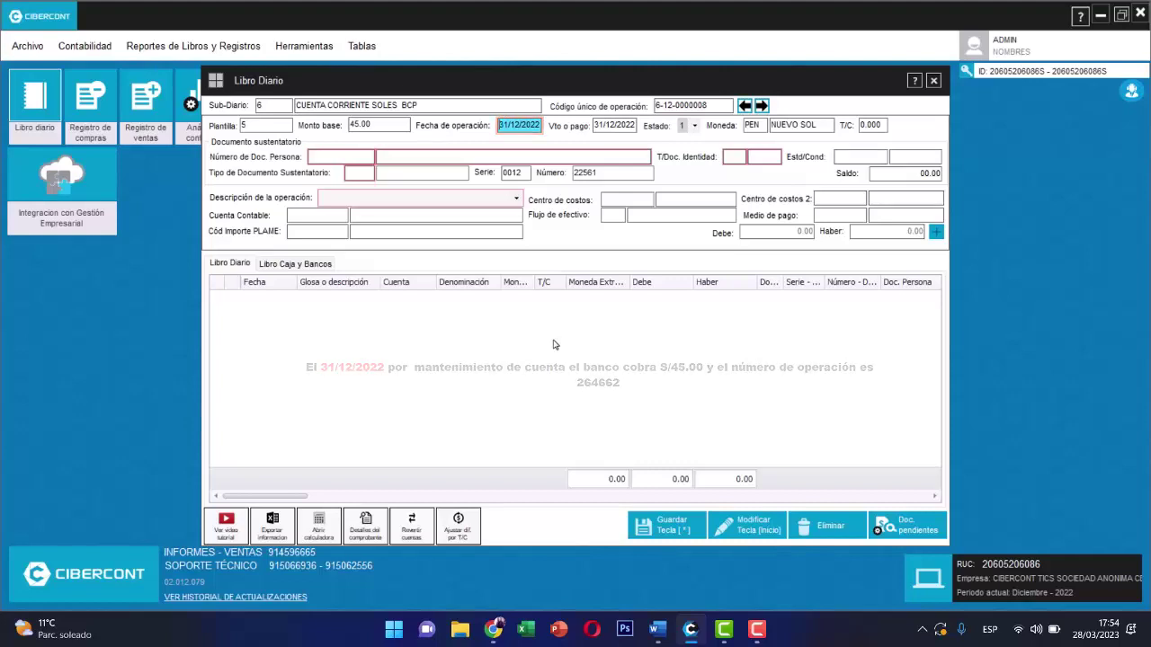
# - Enter the supporting document: the company's RUC, type 13, series 0012, number 264662
pyautogui.press('Return')
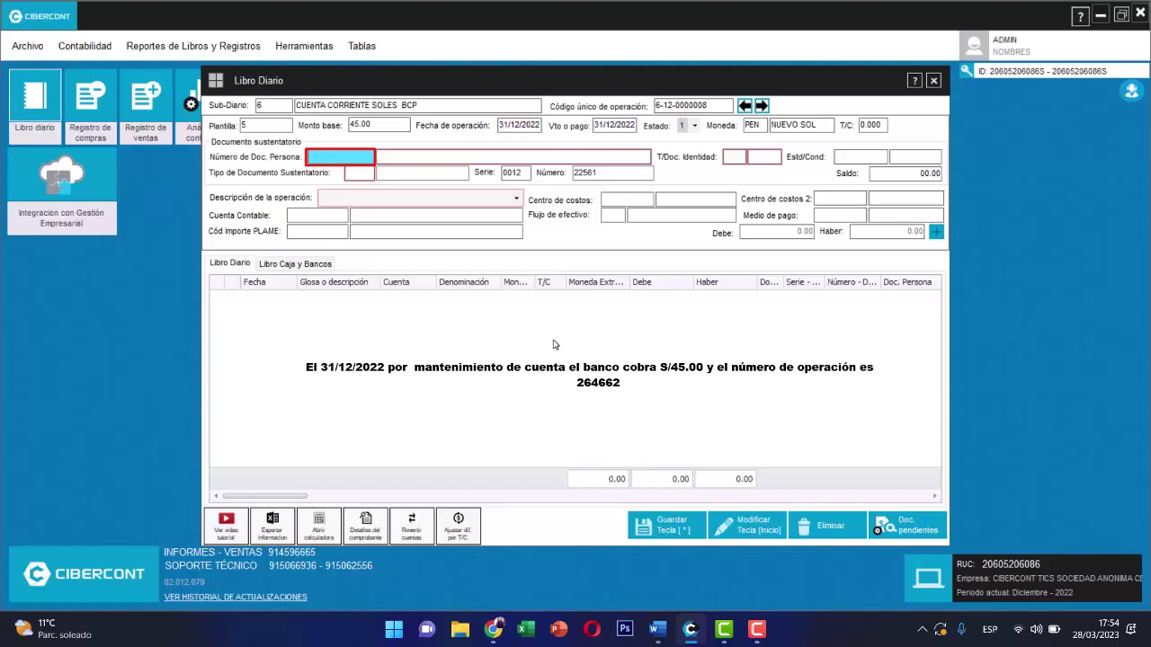
pyautogui.press('Return')
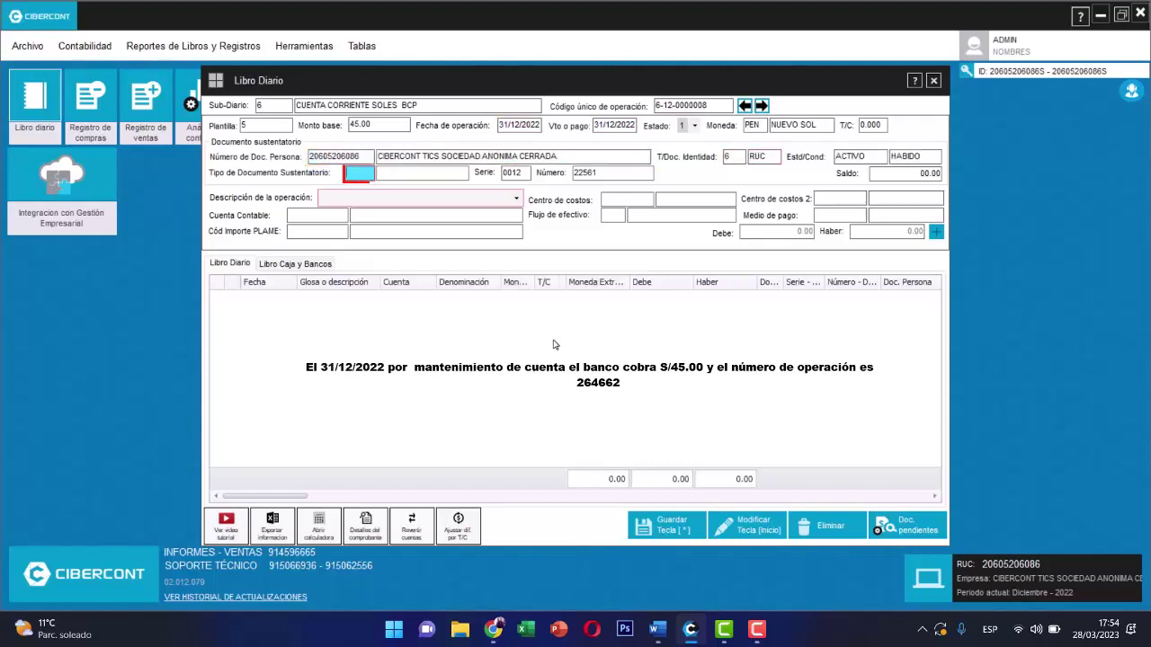
pyautogui.write('13')
pyautogui.press('Return')
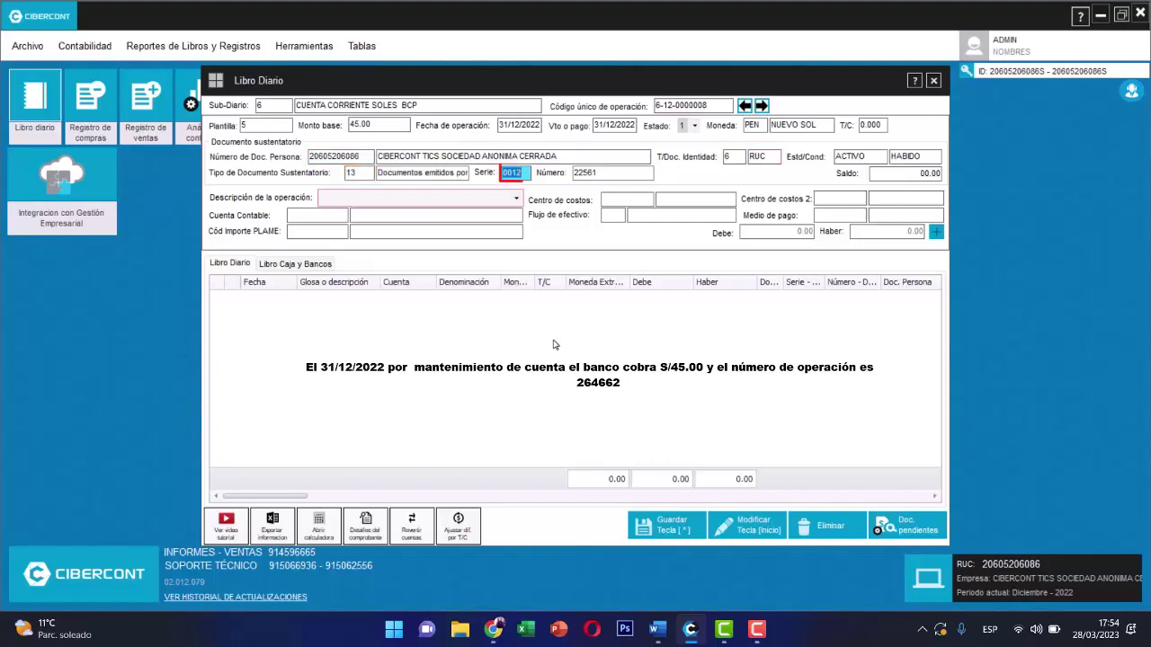
pyautogui.press('Return')
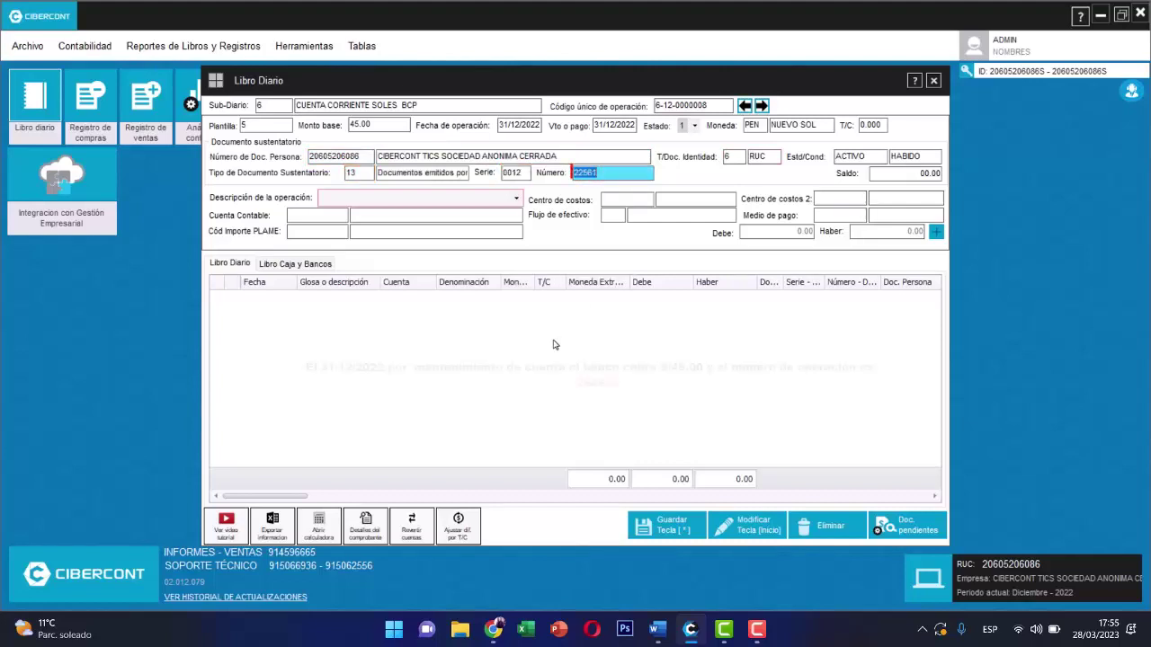
pyautogui.write('264')
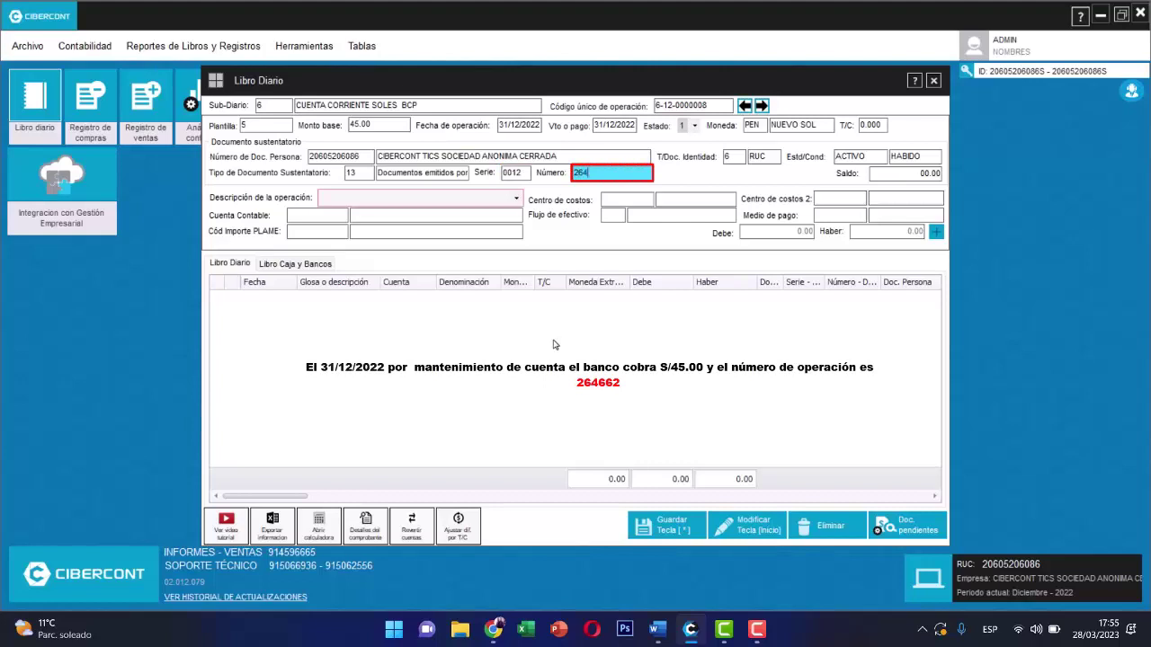
pyautogui.write('662')
pyautogui.press('Return')
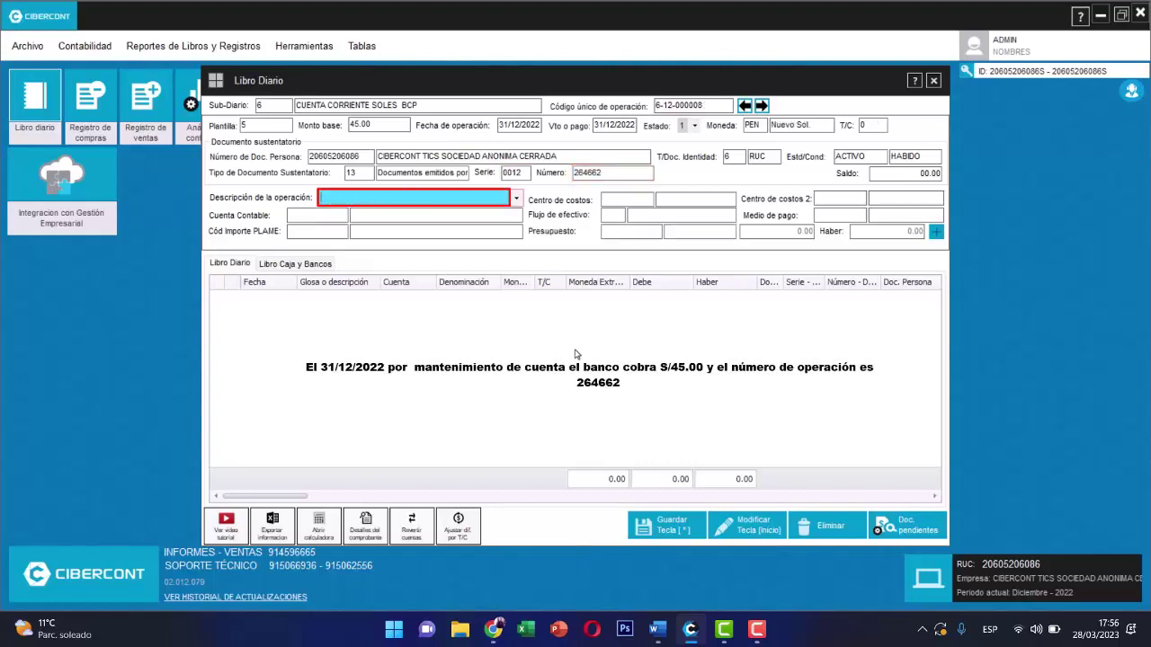
# - Add the description 'POR MANTENIMIENTO DE CUENTA', generate the four journal lines, and save them
pyautogui.write('POR MANTENIMIENTO DE CUENTA')
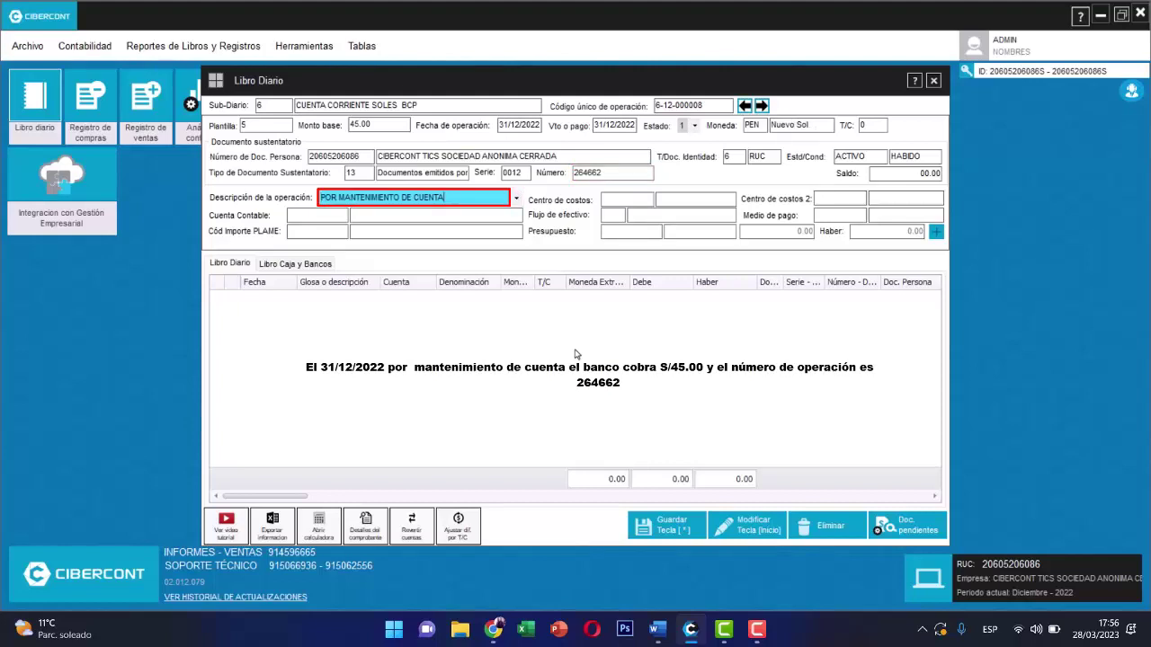
pyautogui.press('Return')
pyautogui.press('Return')
pyautogui.press('Return')
pyautogui.press('Return')
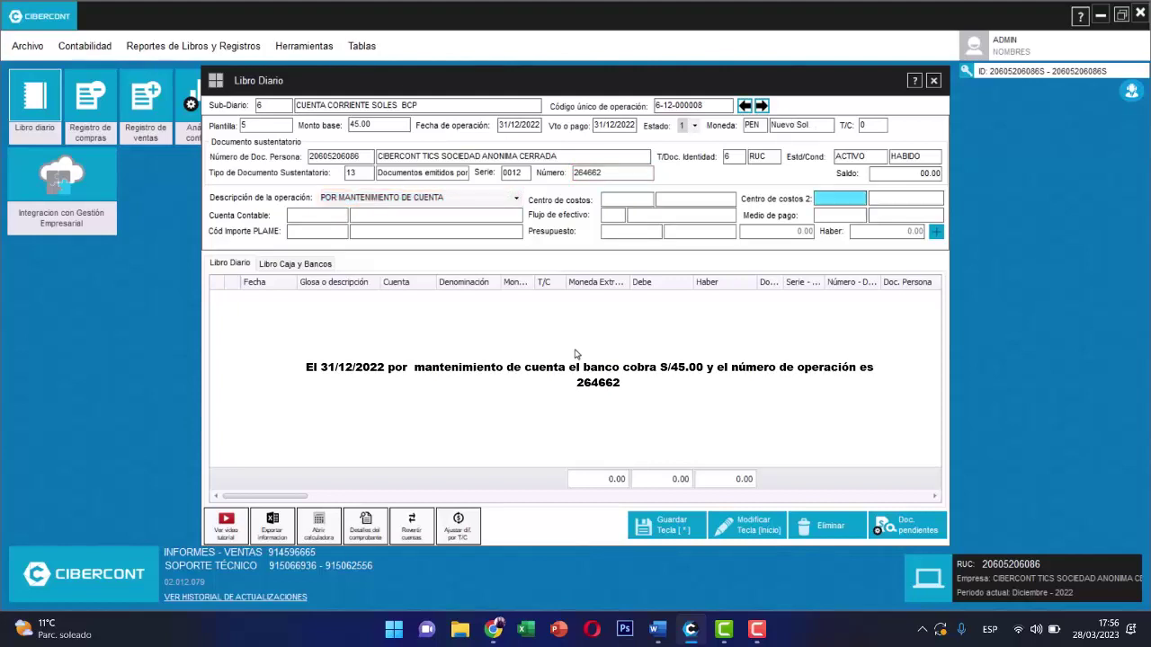
pyautogui.press('Return')
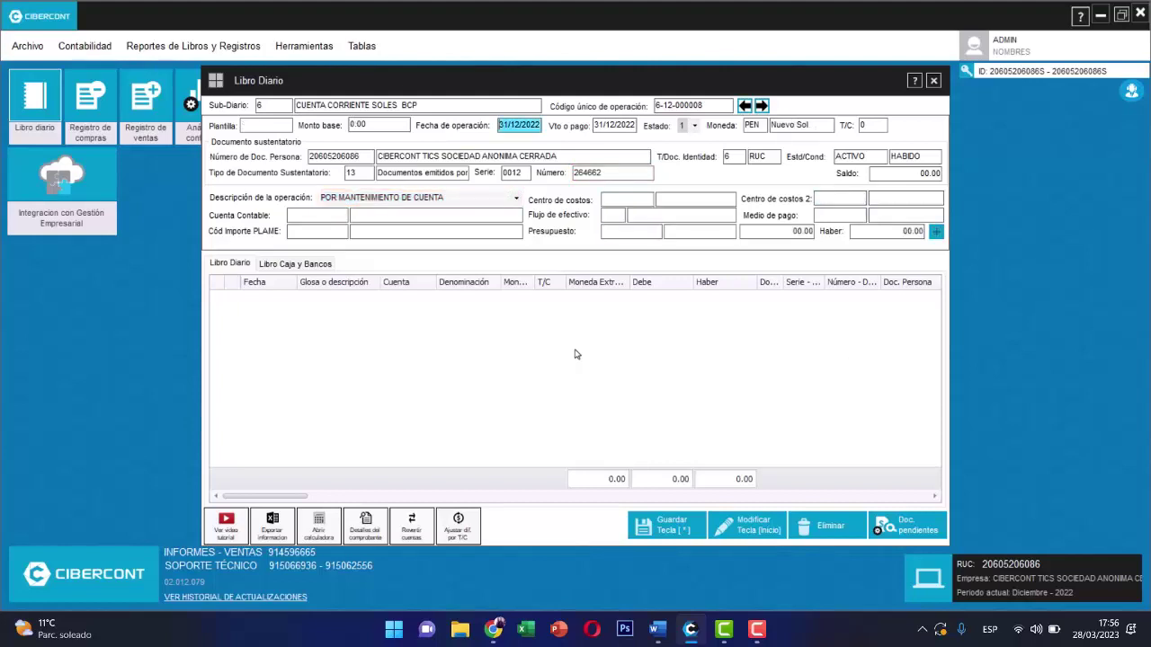
pyautogui.click(671, 528)
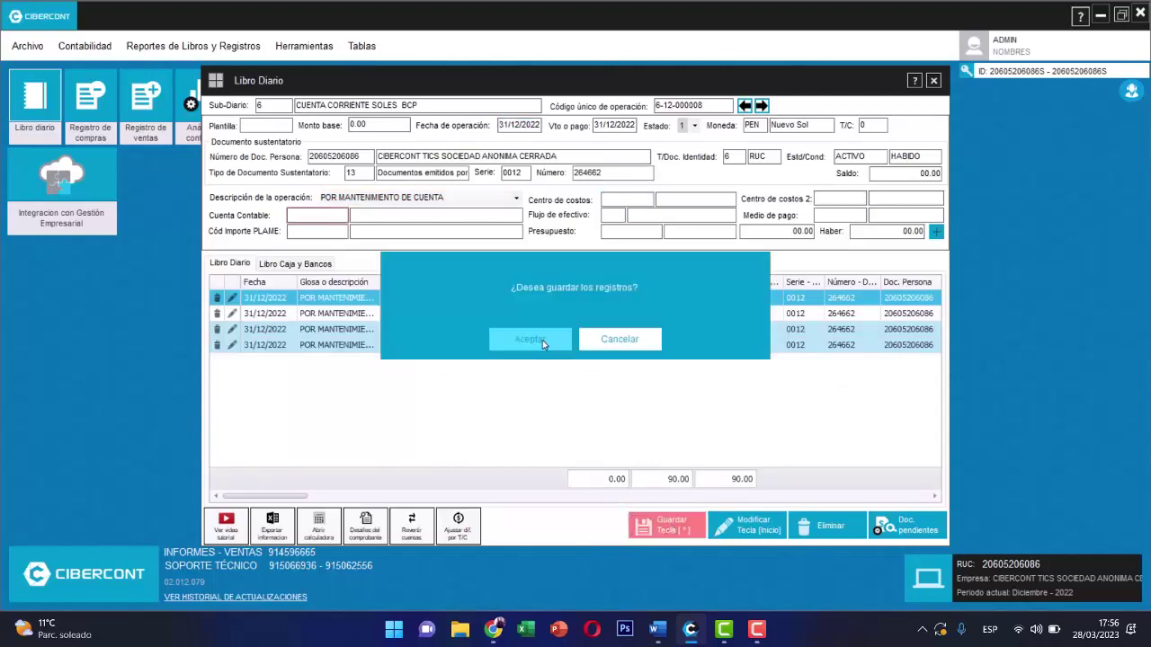
pyautogui.click(542, 340)
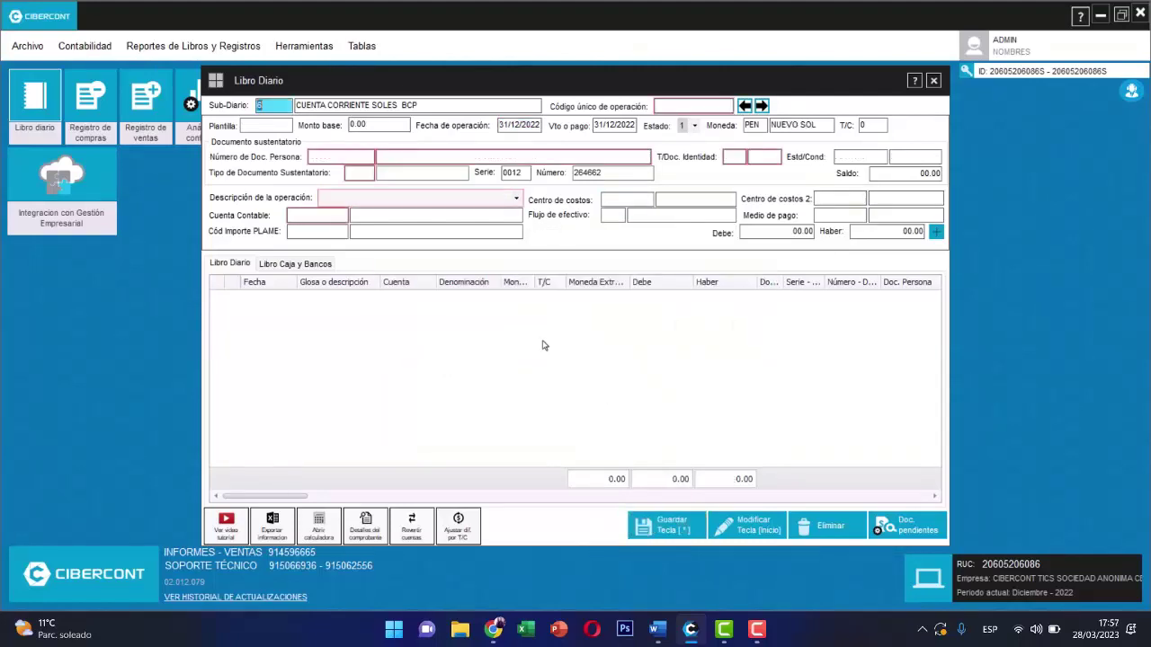